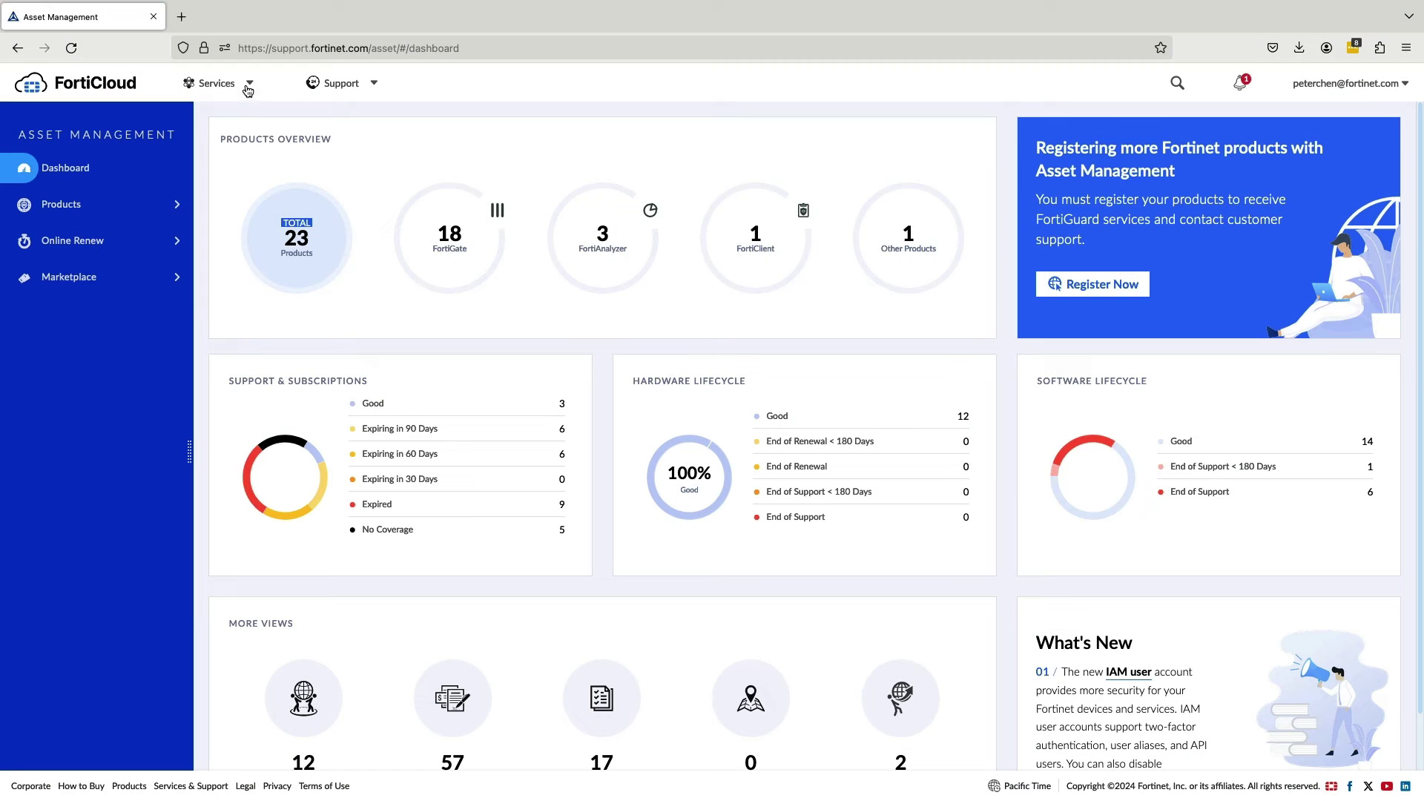
Launch the Overlay as a Service portal from the expanded FortiCloud Services list
{"action": "left_click", "coordinate": [215, 83]}
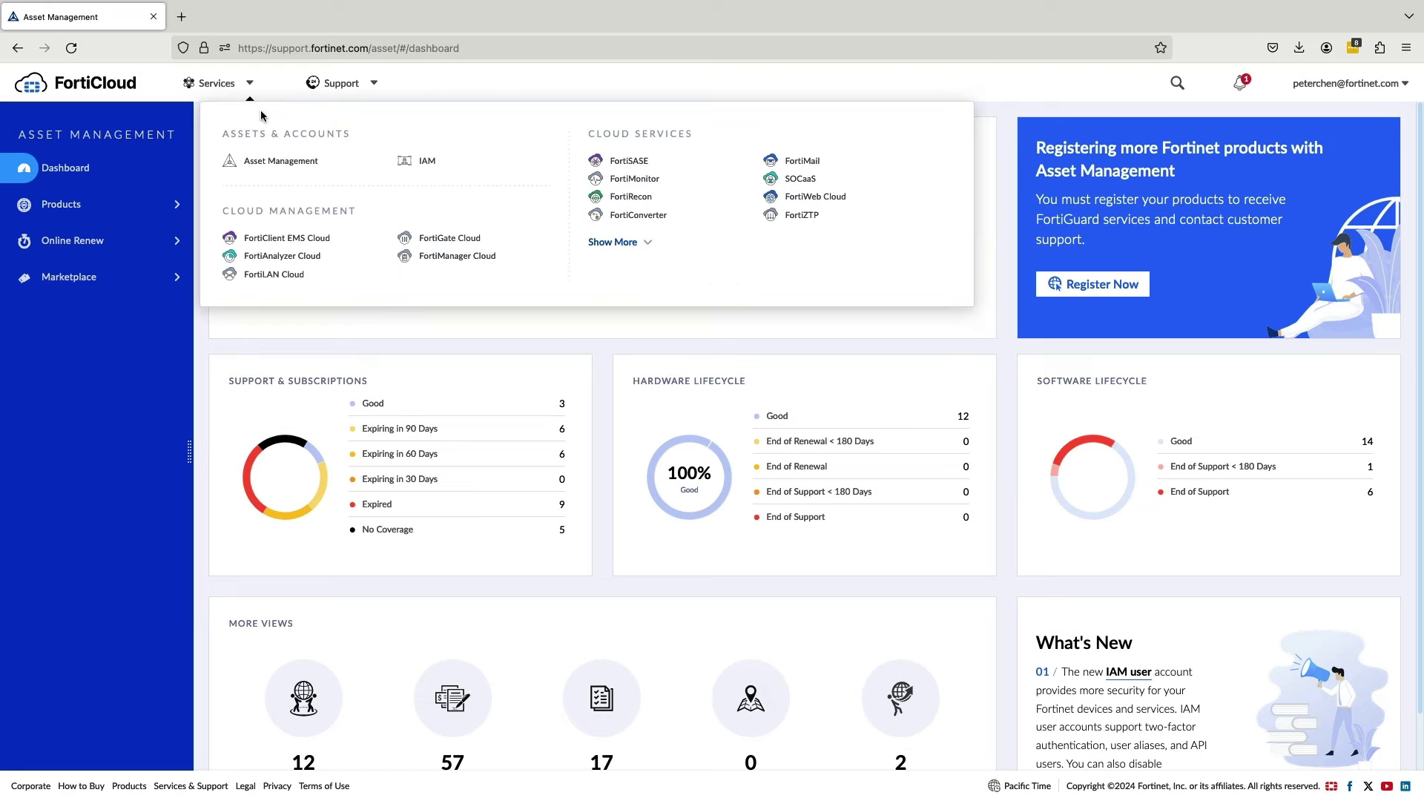
{"action": "left_click", "coordinate": [623, 242]}
{"action": "left_click", "coordinate": [831, 307]}
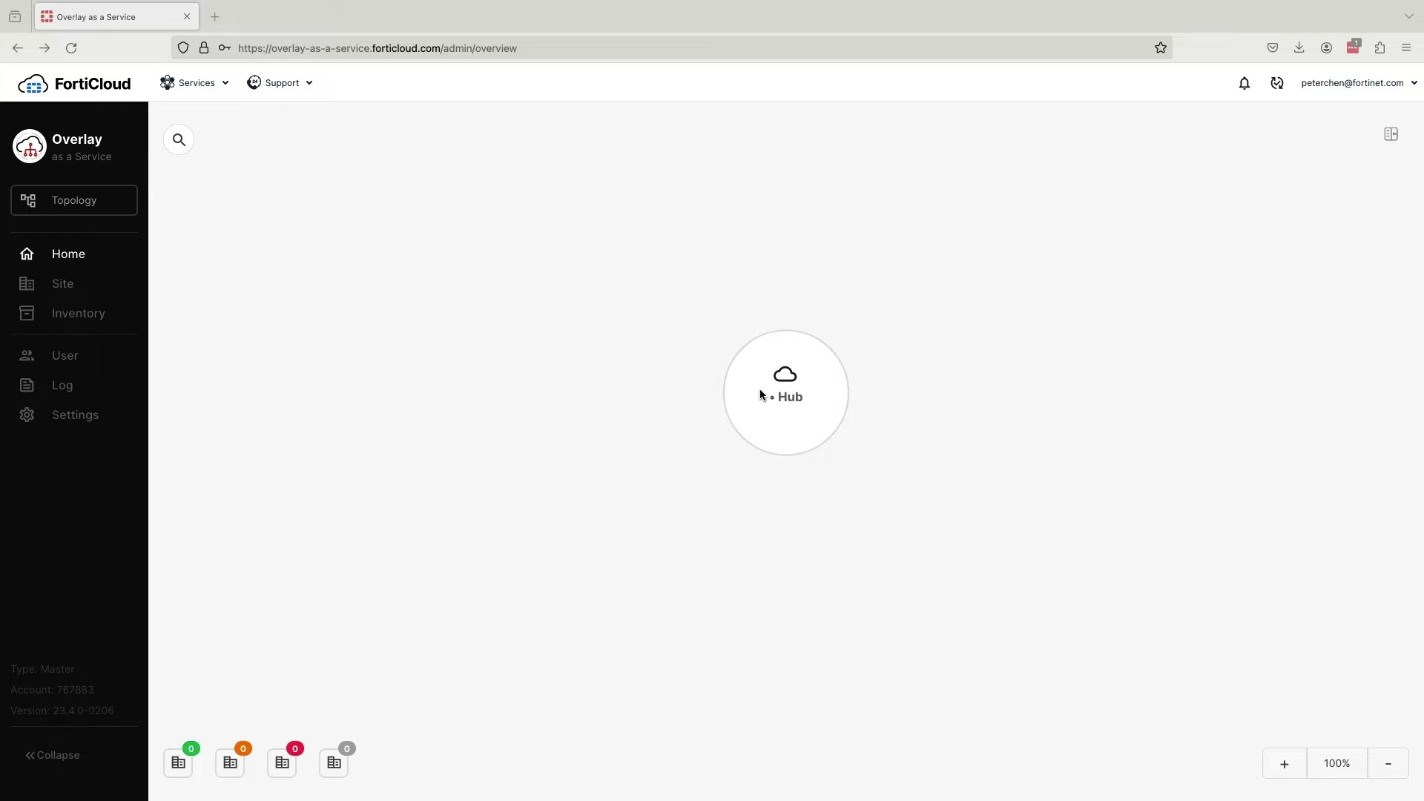
Set the hub to primary USA-SanJose-California and secondary USA-Ashburn-Virginia
{"action": "left_click", "coordinate": [66, 207]}
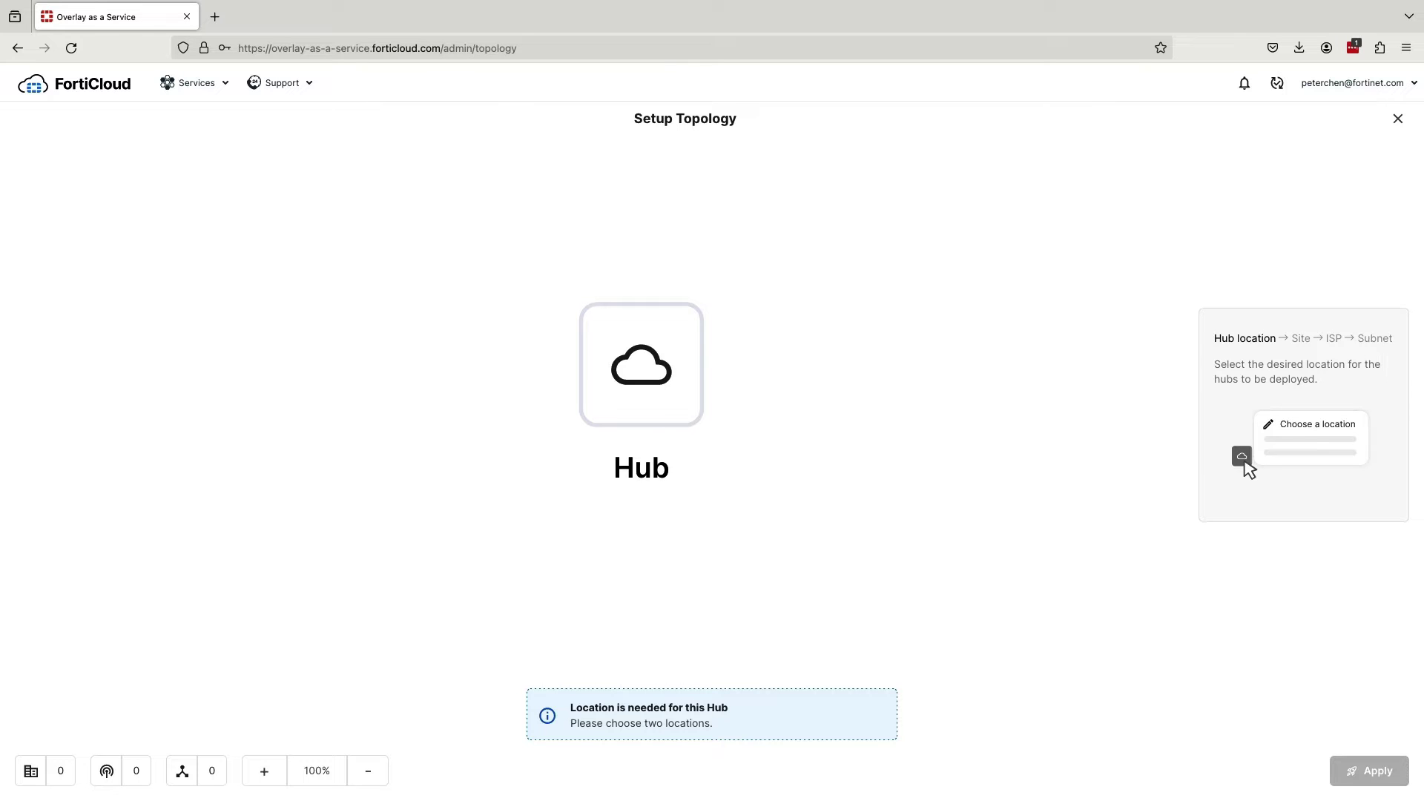
{"action": "left_click", "coordinate": [653, 383]}
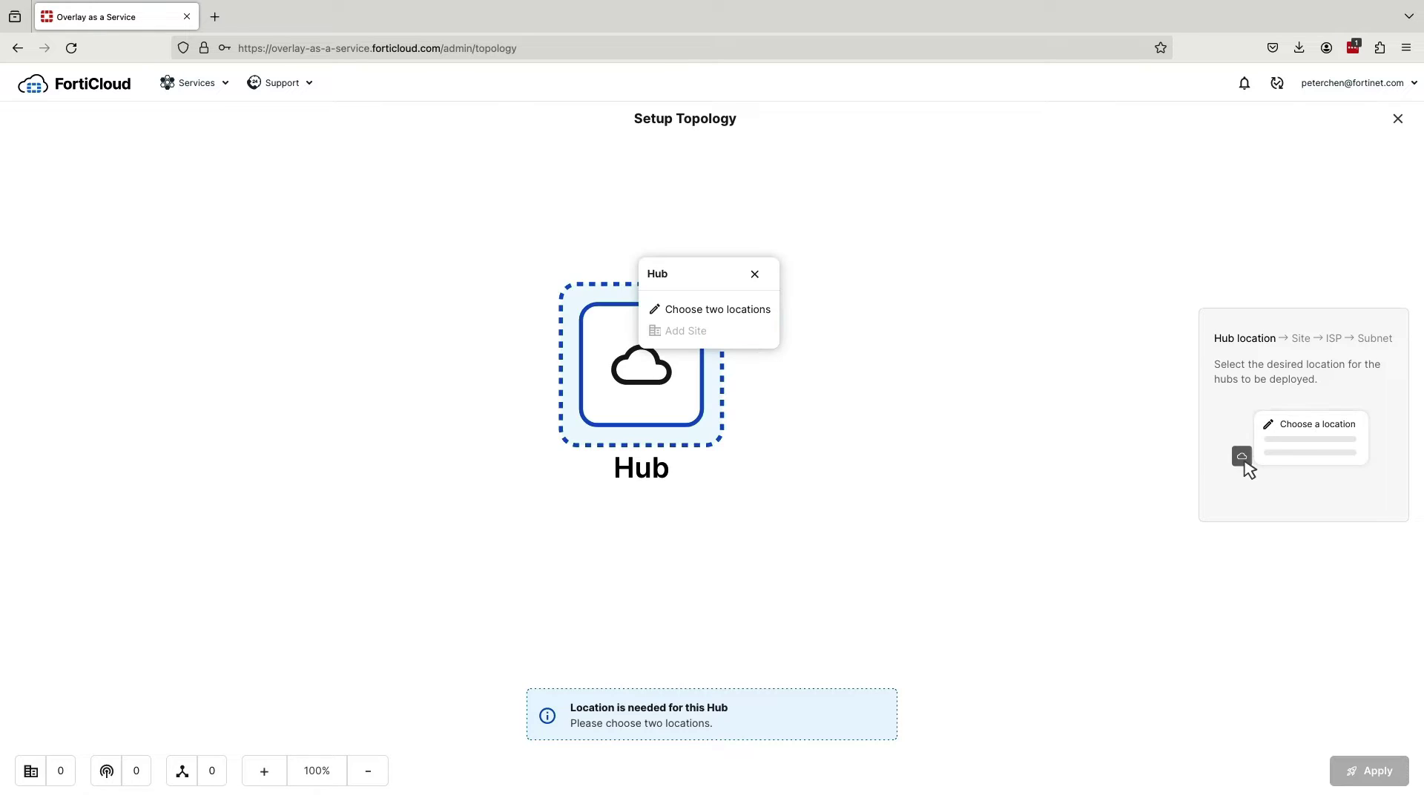
{"action": "left_click", "coordinate": [703, 309]}
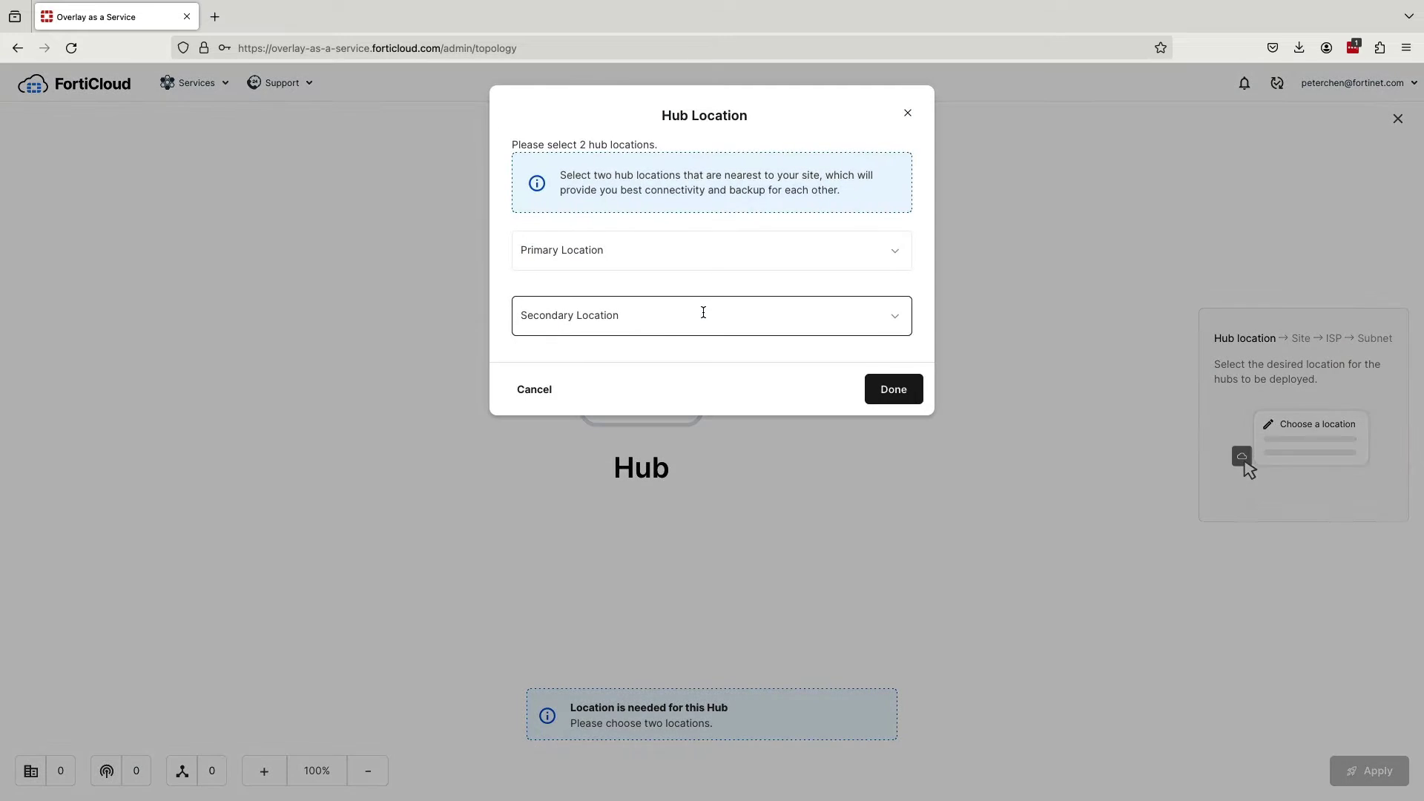
{"action": "left_click", "coordinate": [704, 261]}
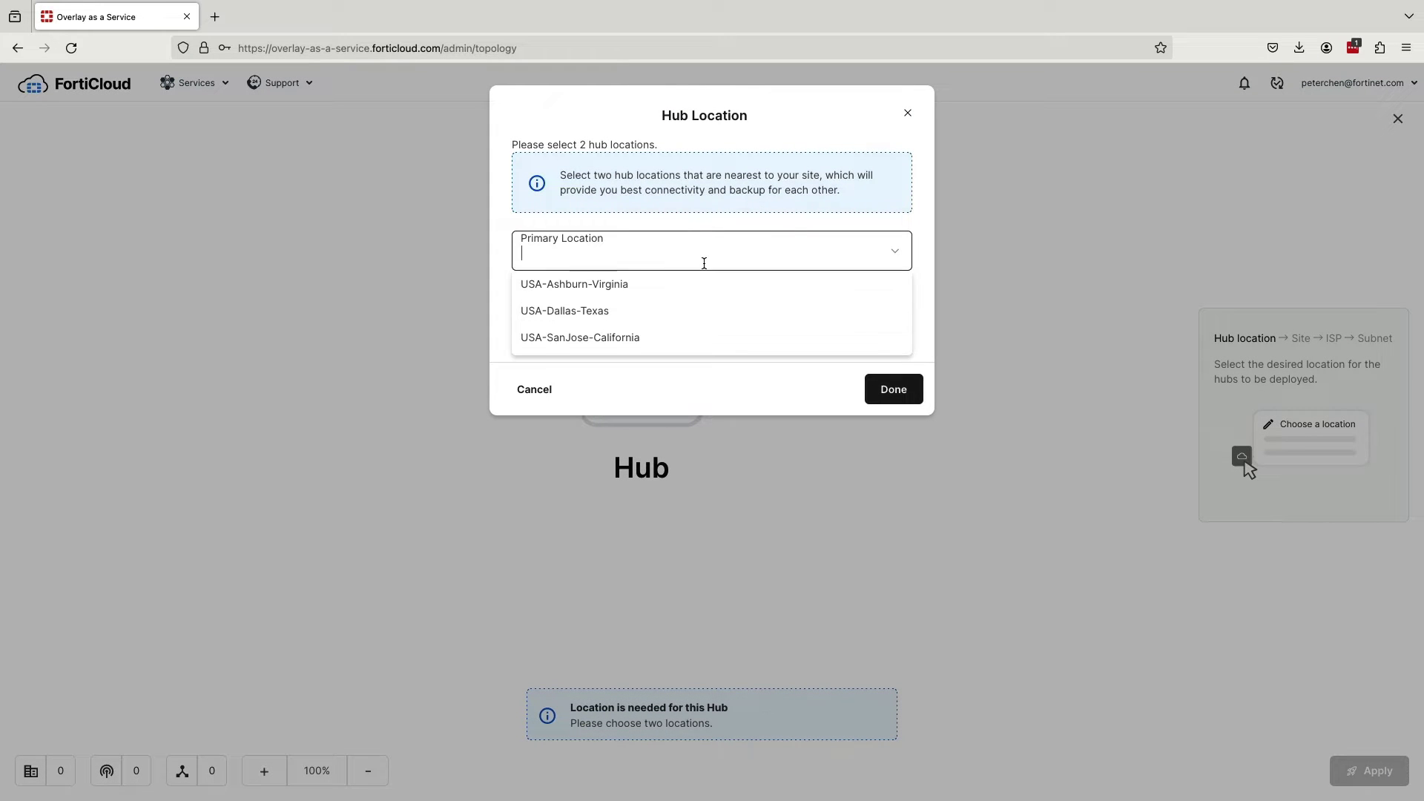
{"action": "left_click", "coordinate": [636, 335]}
{"action": "left_click", "coordinate": [644, 322]}
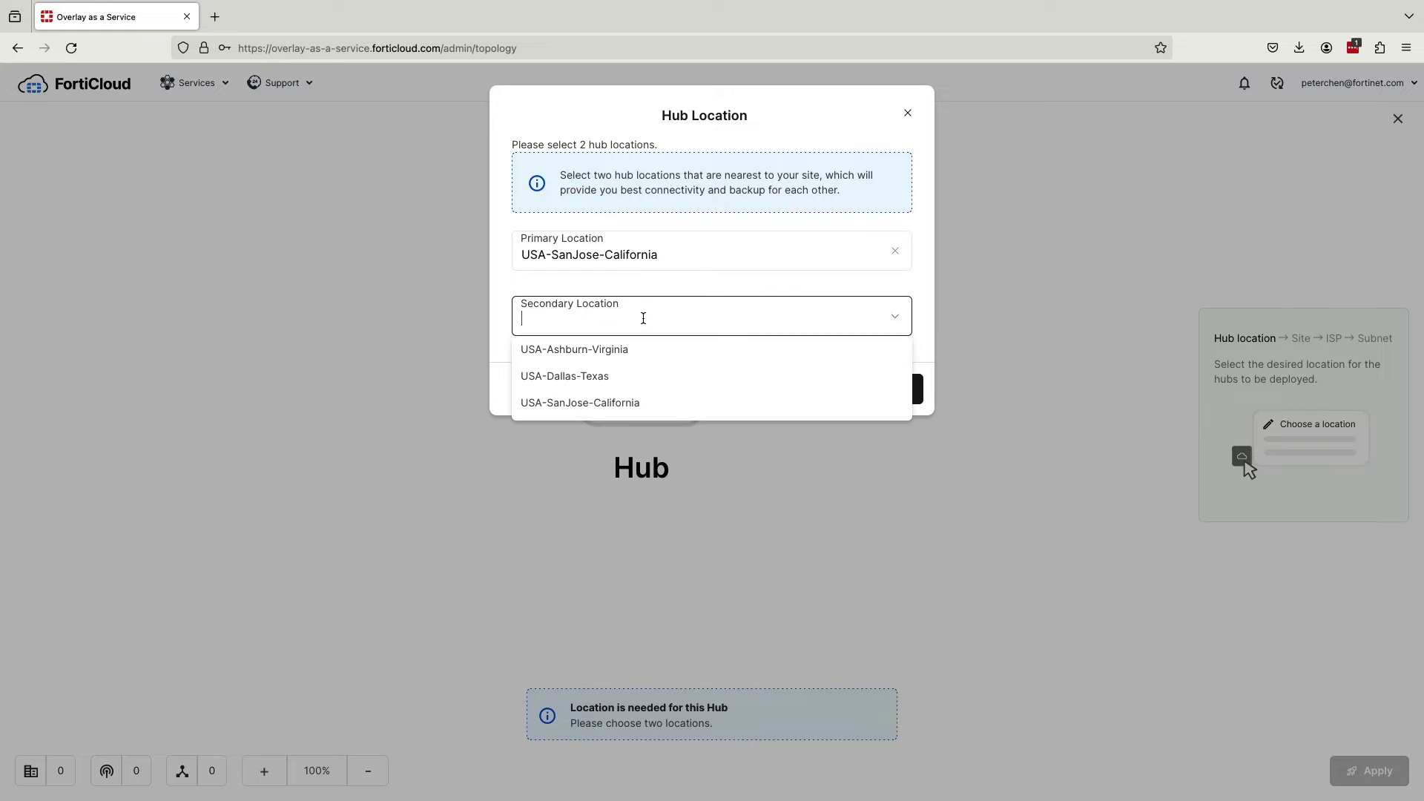
{"action": "left_click", "coordinate": [617, 353]}
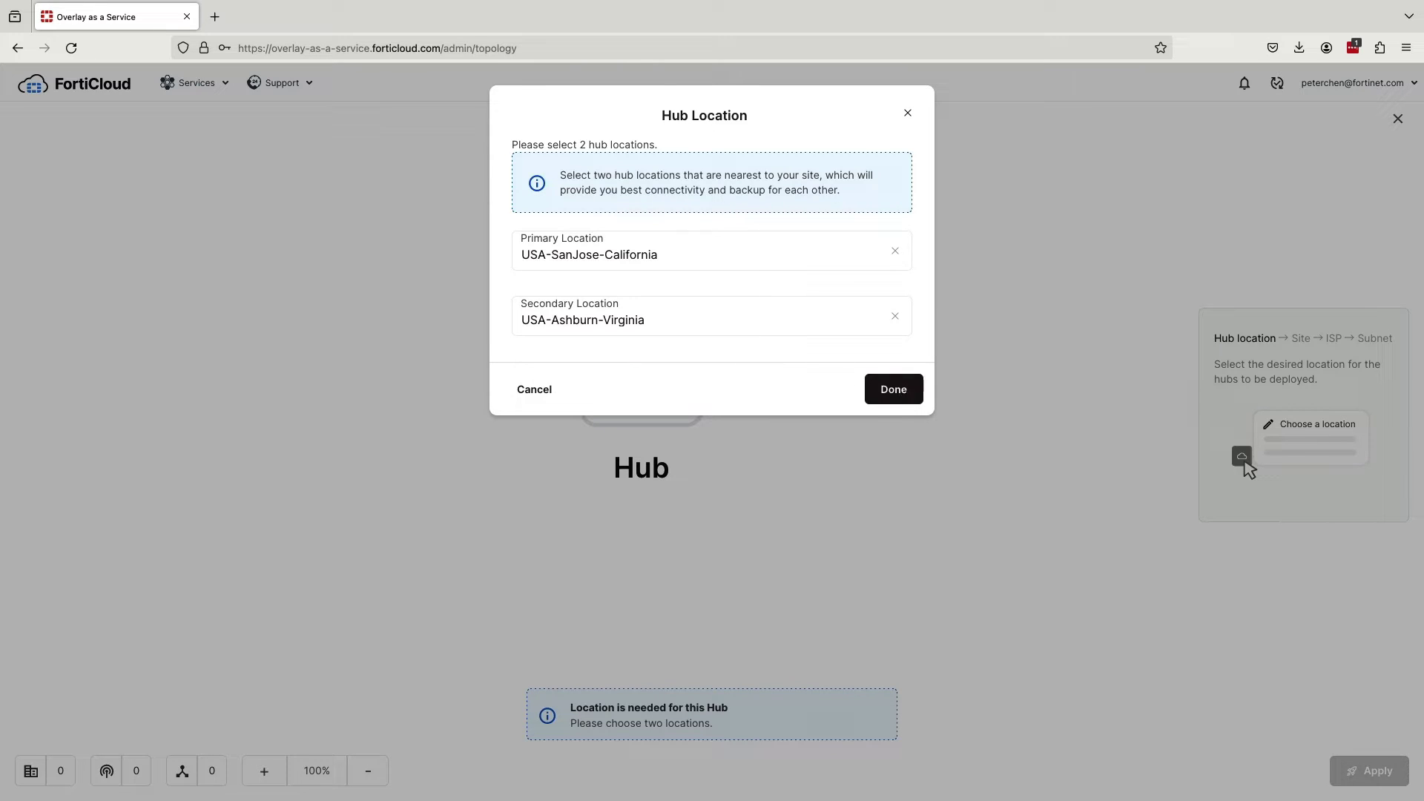
{"action": "left_click", "coordinate": [904, 392]}
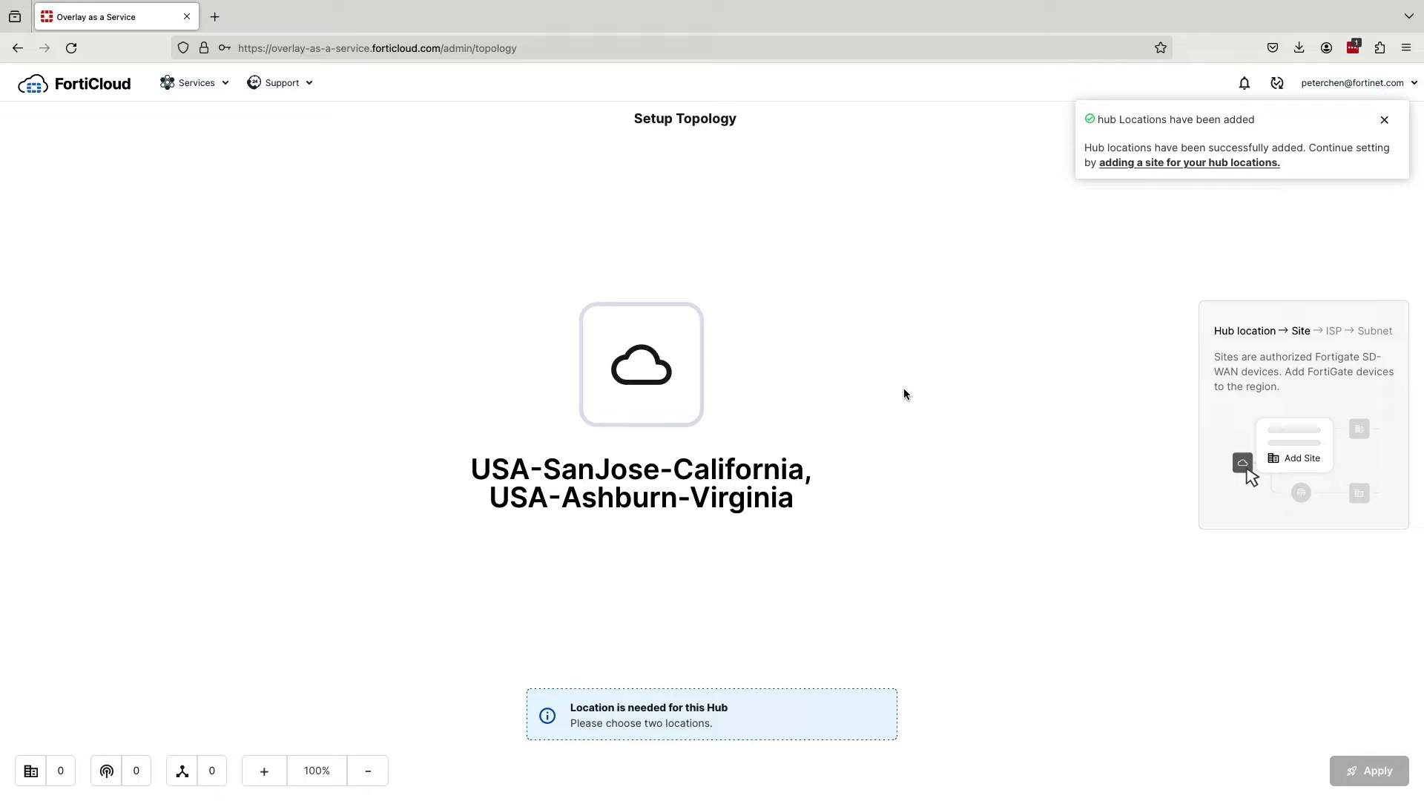
{"action": "left_click", "coordinate": [592, 379]}
Create data center site 'Sunnyvale' with description 'Sunnyvale DC', deploying device HQ
{"action": "left_click", "coordinate": [682, 360]}
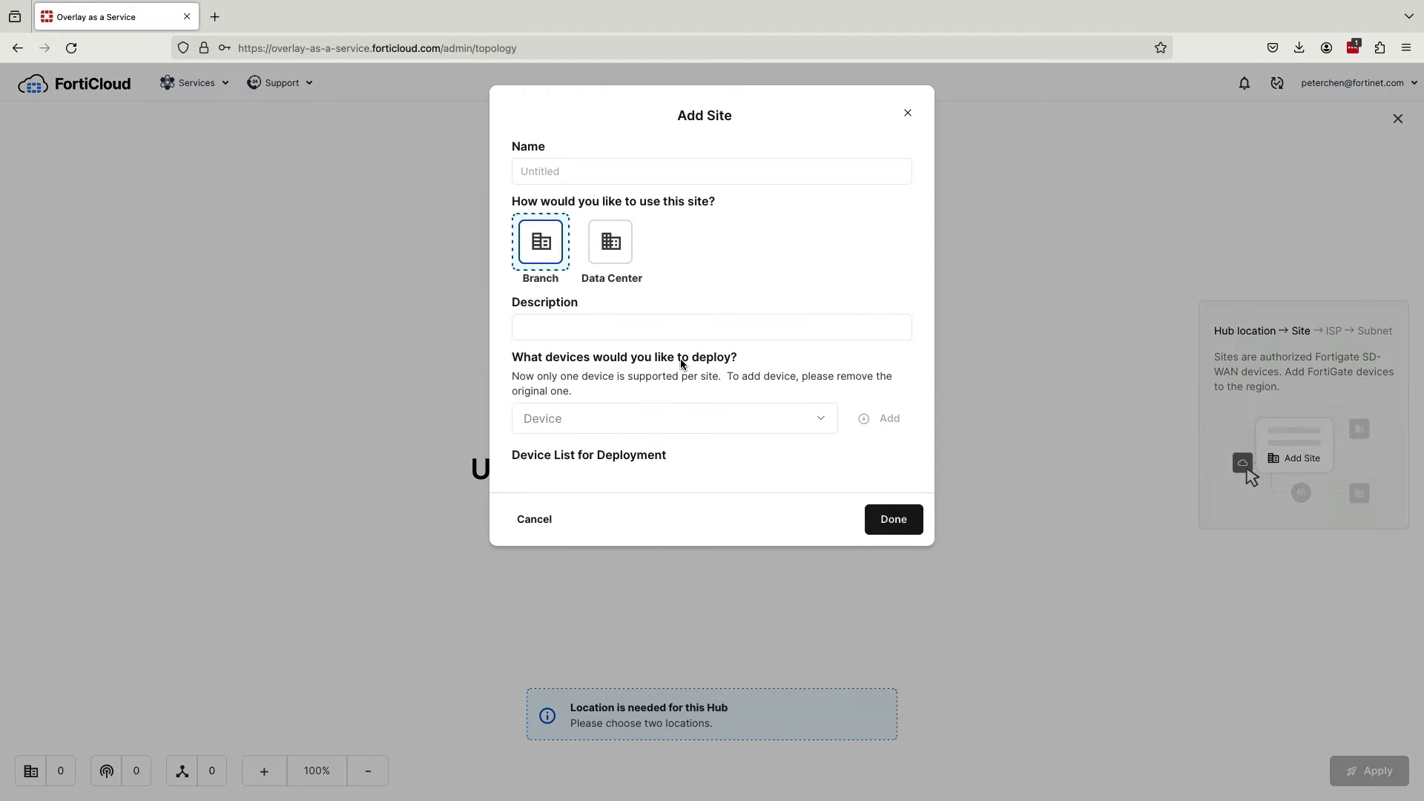
{"action": "left_click", "coordinate": [608, 253]}
{"action": "left_click", "coordinate": [570, 169]}
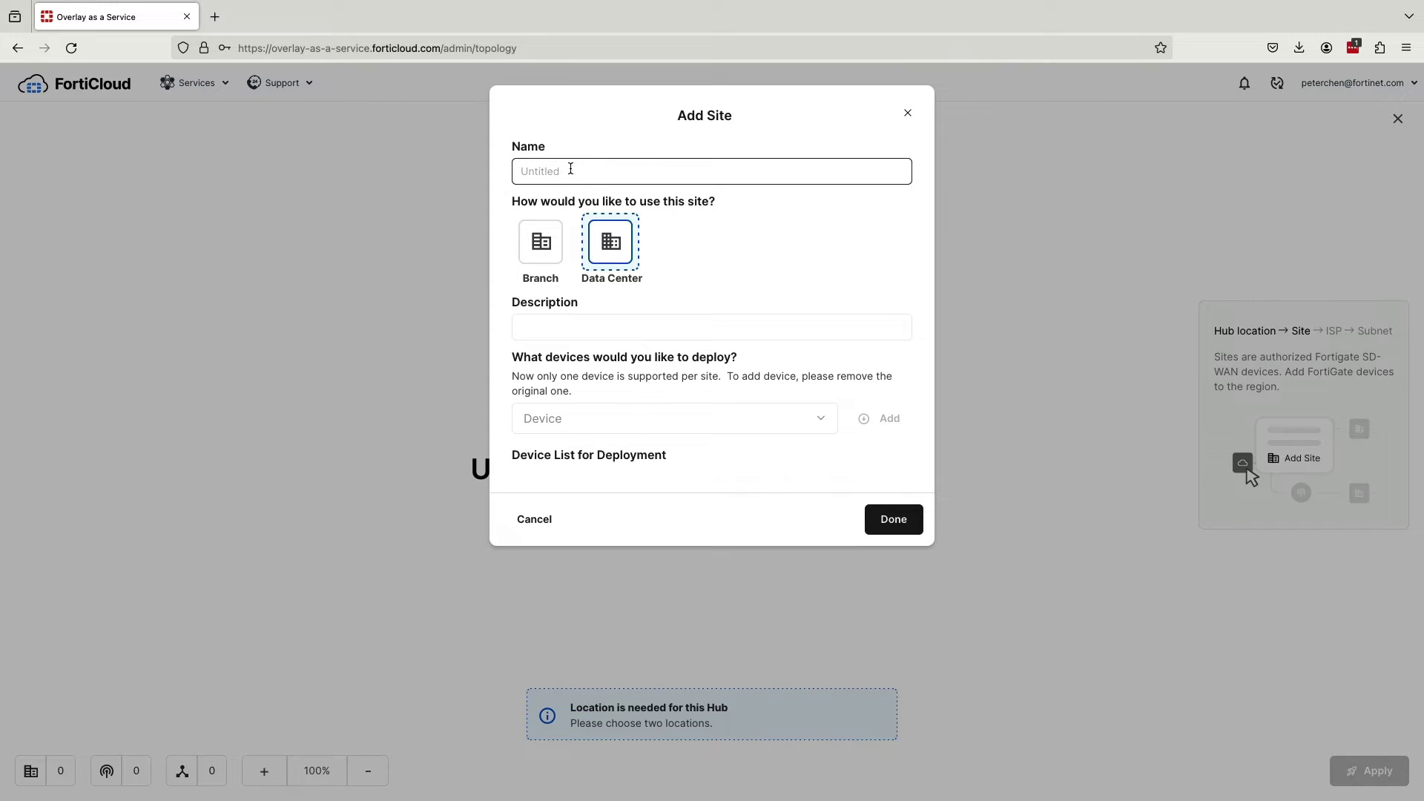
{"action": "type", "text": "Sunnyvale"}
{"action": "left_click", "coordinate": [576, 332]}
{"action": "type", "text": "Sunnyvale DC"}
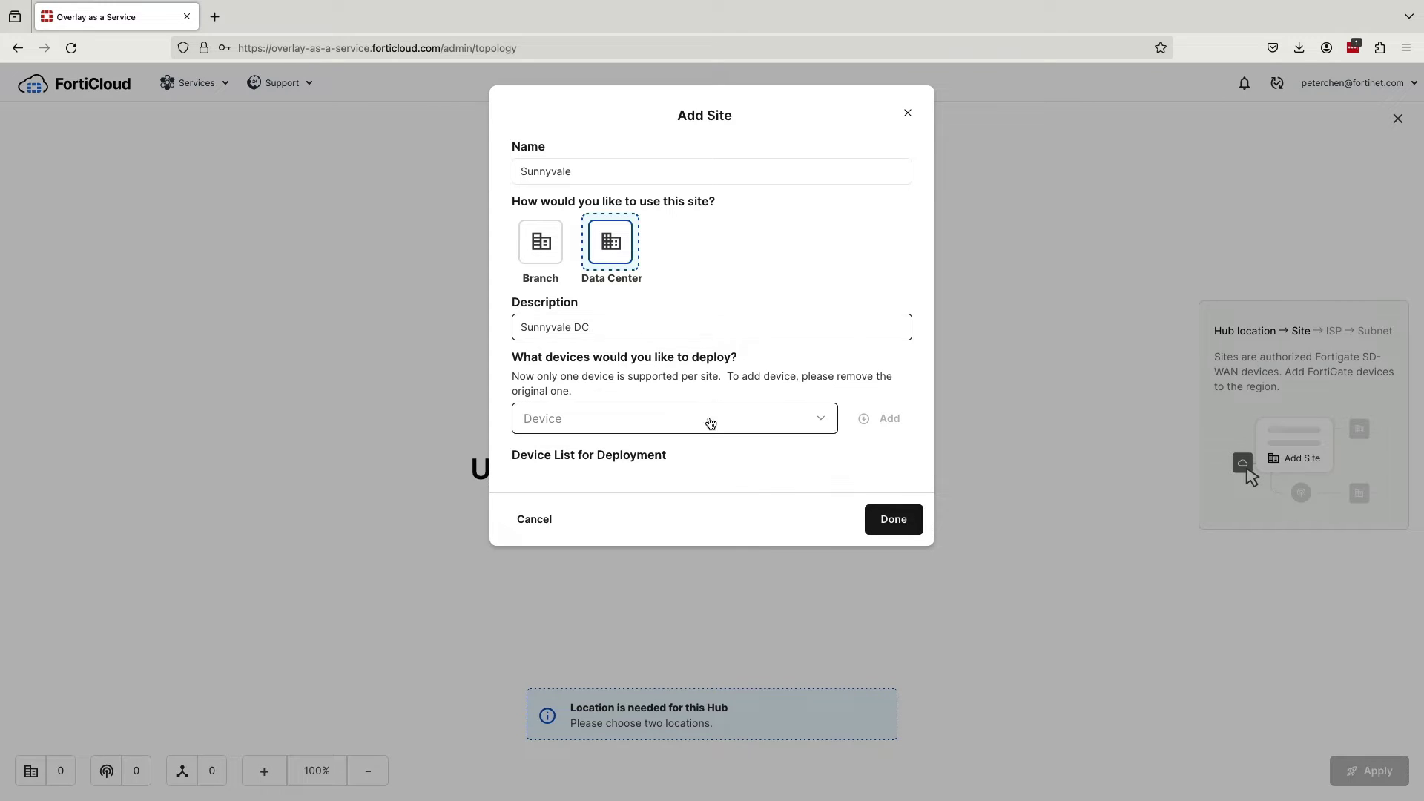
{"action": "left_click", "coordinate": [718, 425]}
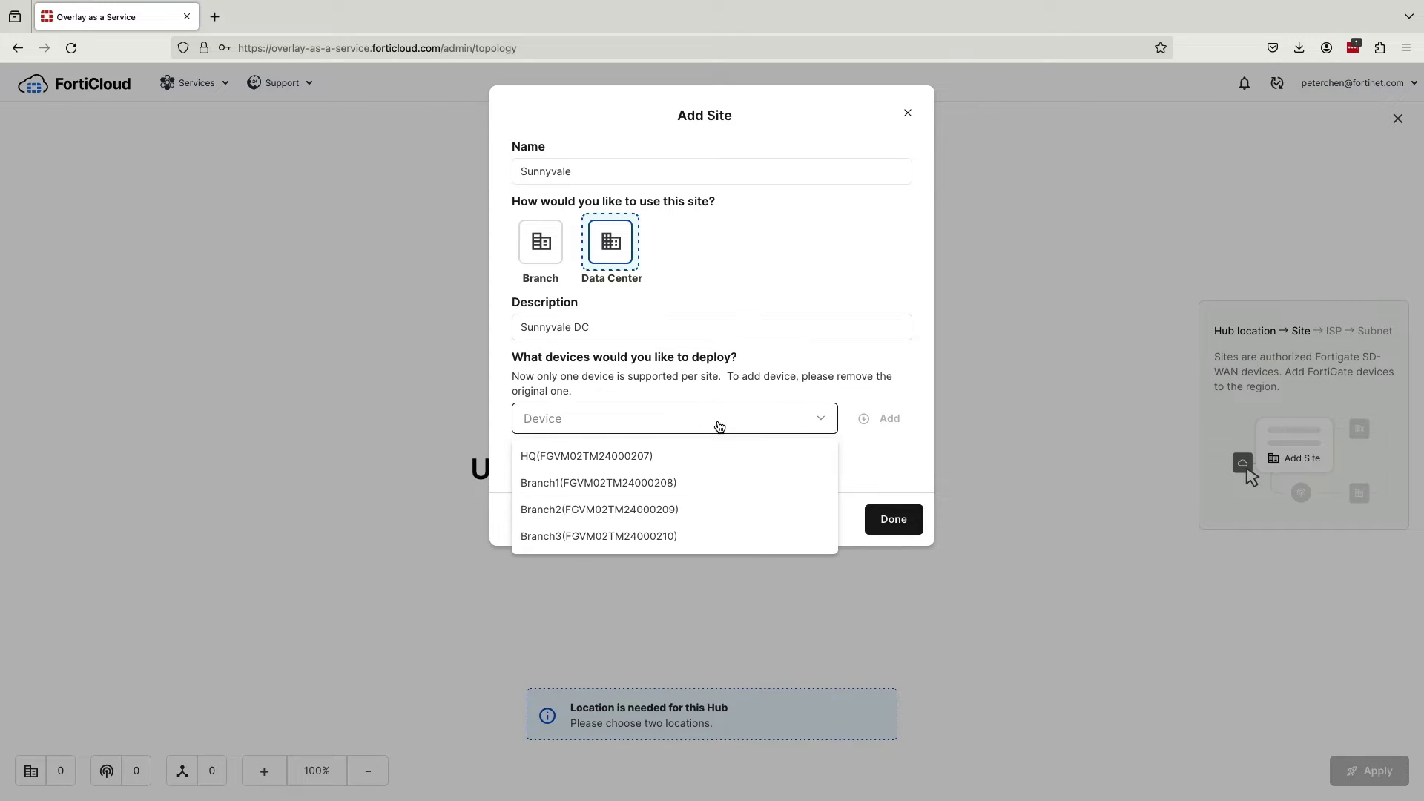
{"action": "left_click", "coordinate": [635, 458]}
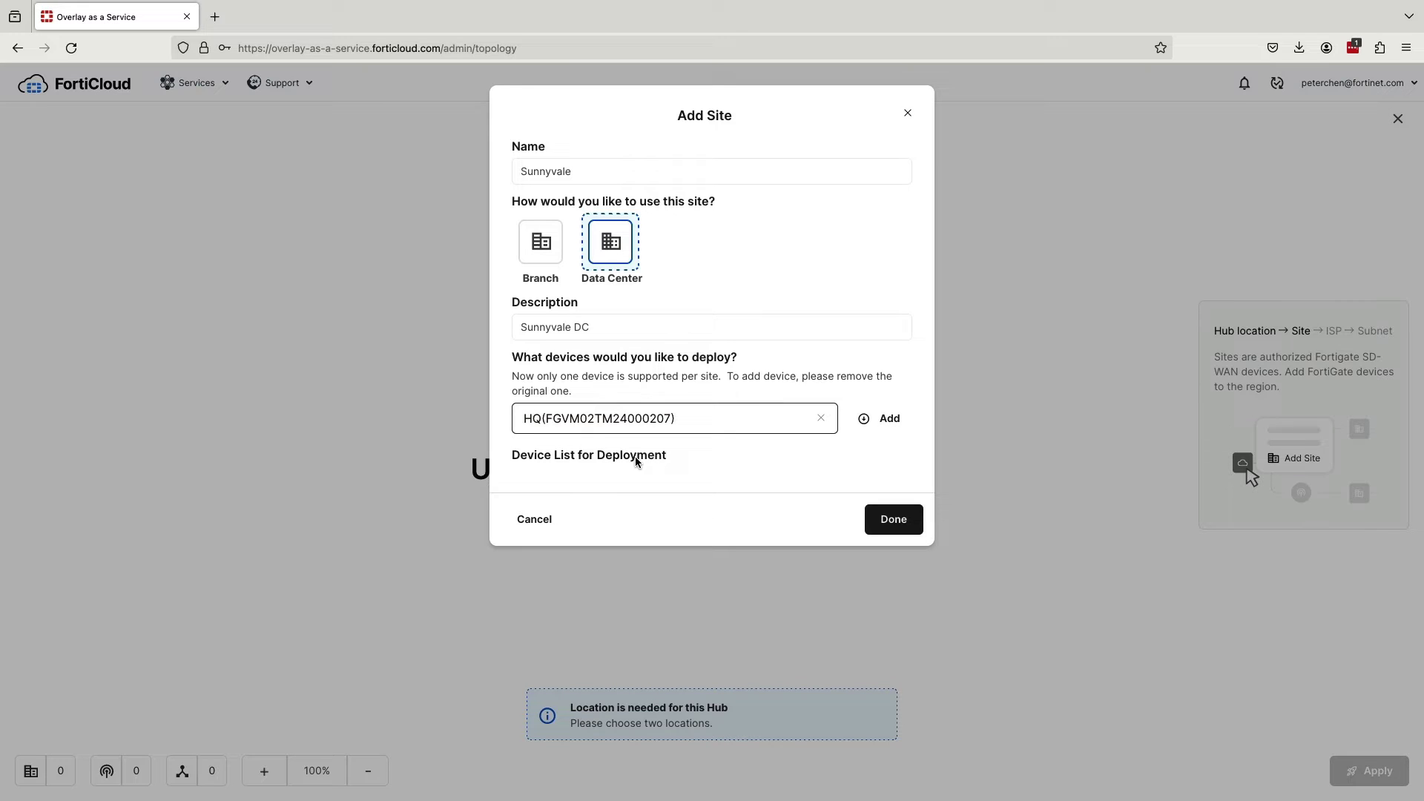
{"action": "left_click", "coordinate": [889, 420]}
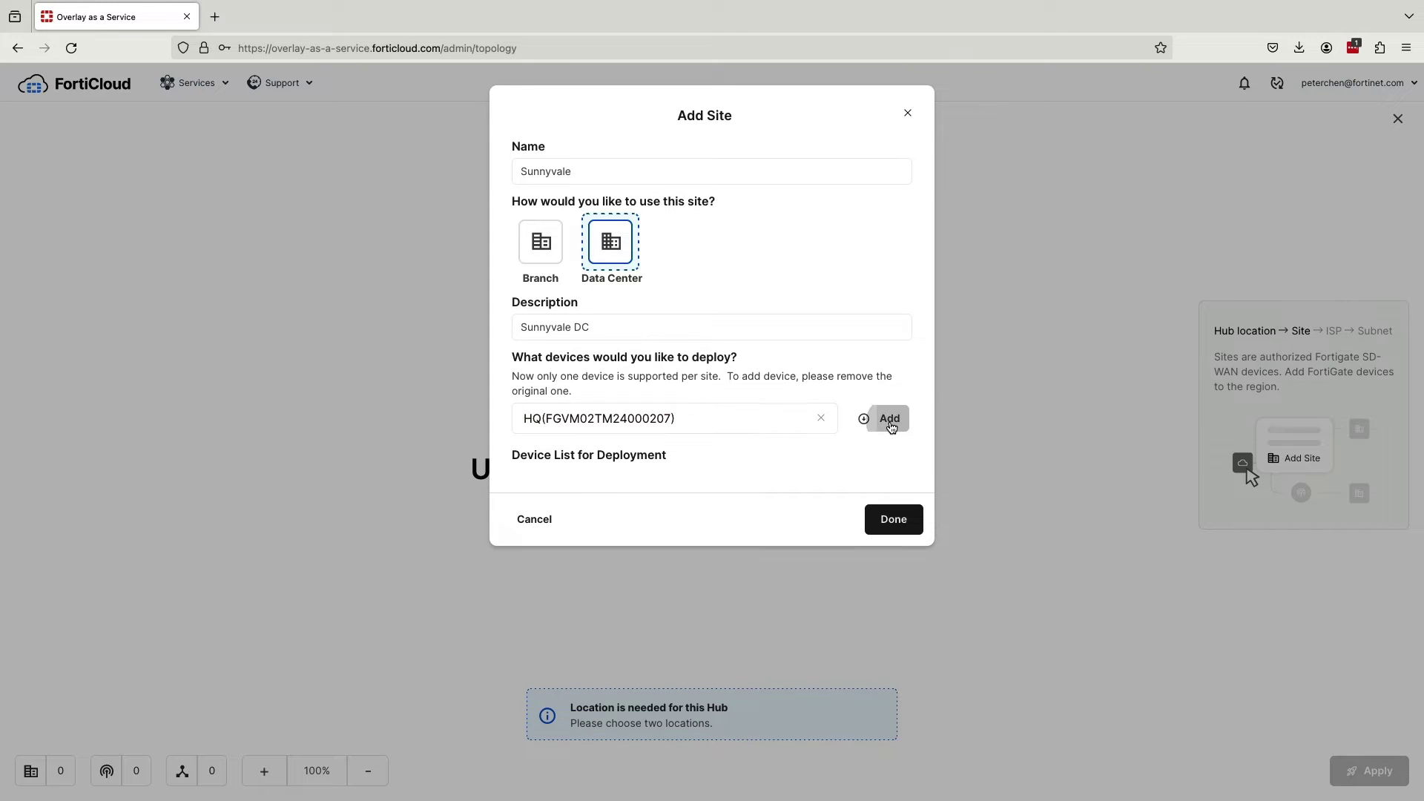
{"action": "left_click", "coordinate": [890, 423]}
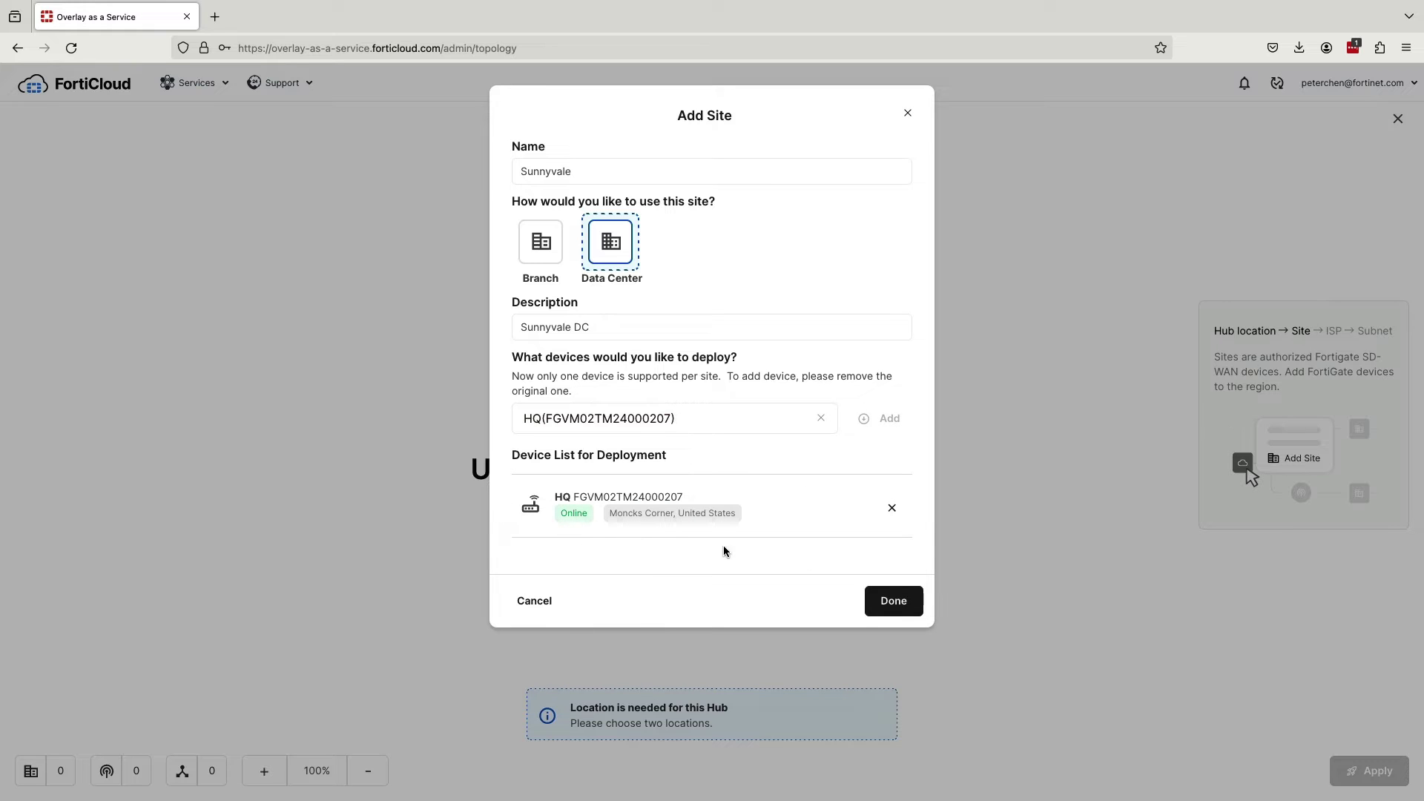
{"action": "left_click", "coordinate": [909, 605]}
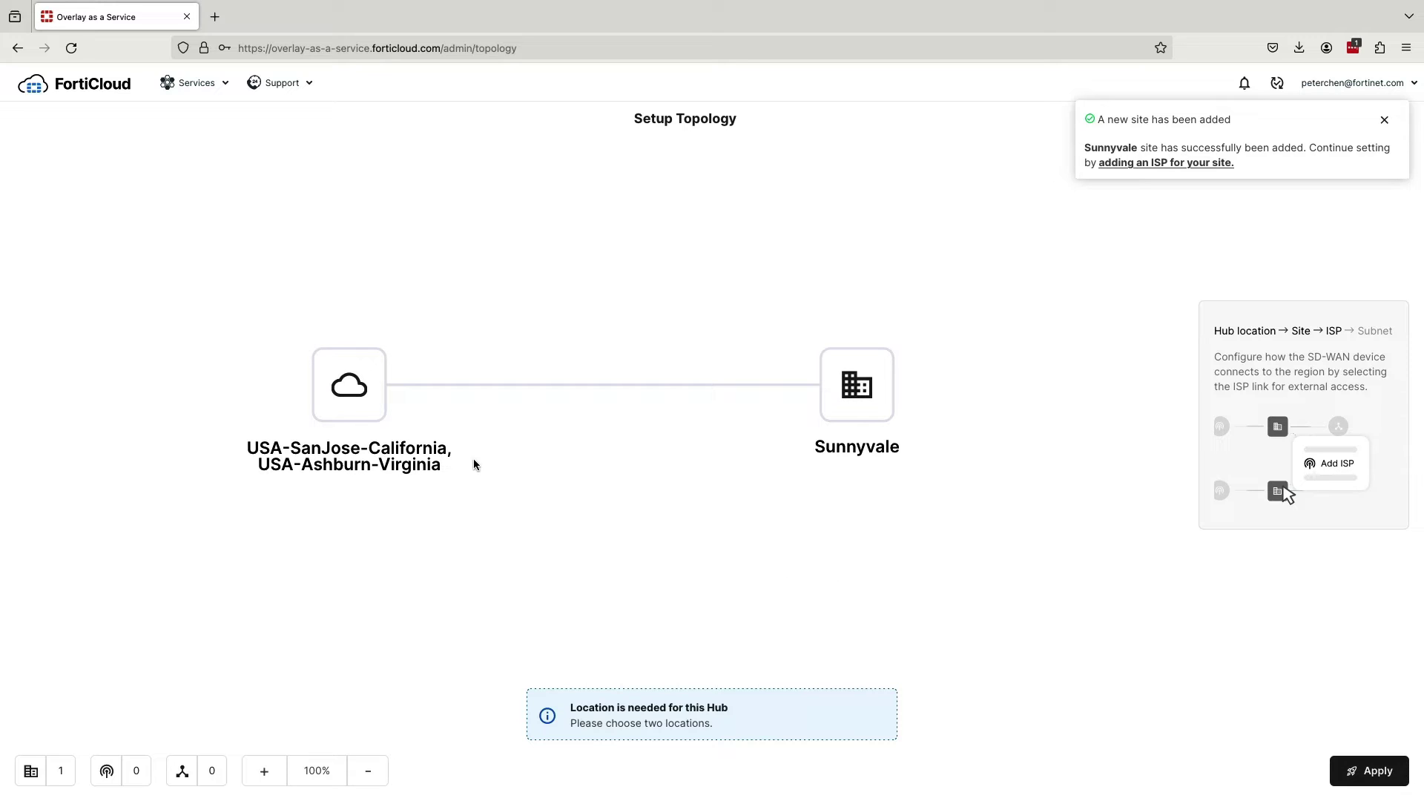
Add branch site 'Austin-Branch' (description 'Austin Branch') deploying device Branch1
{"action": "left_click", "coordinate": [379, 400]}
{"action": "left_click", "coordinate": [378, 400]}
{"action": "type", "text": "Austin-Branch"}
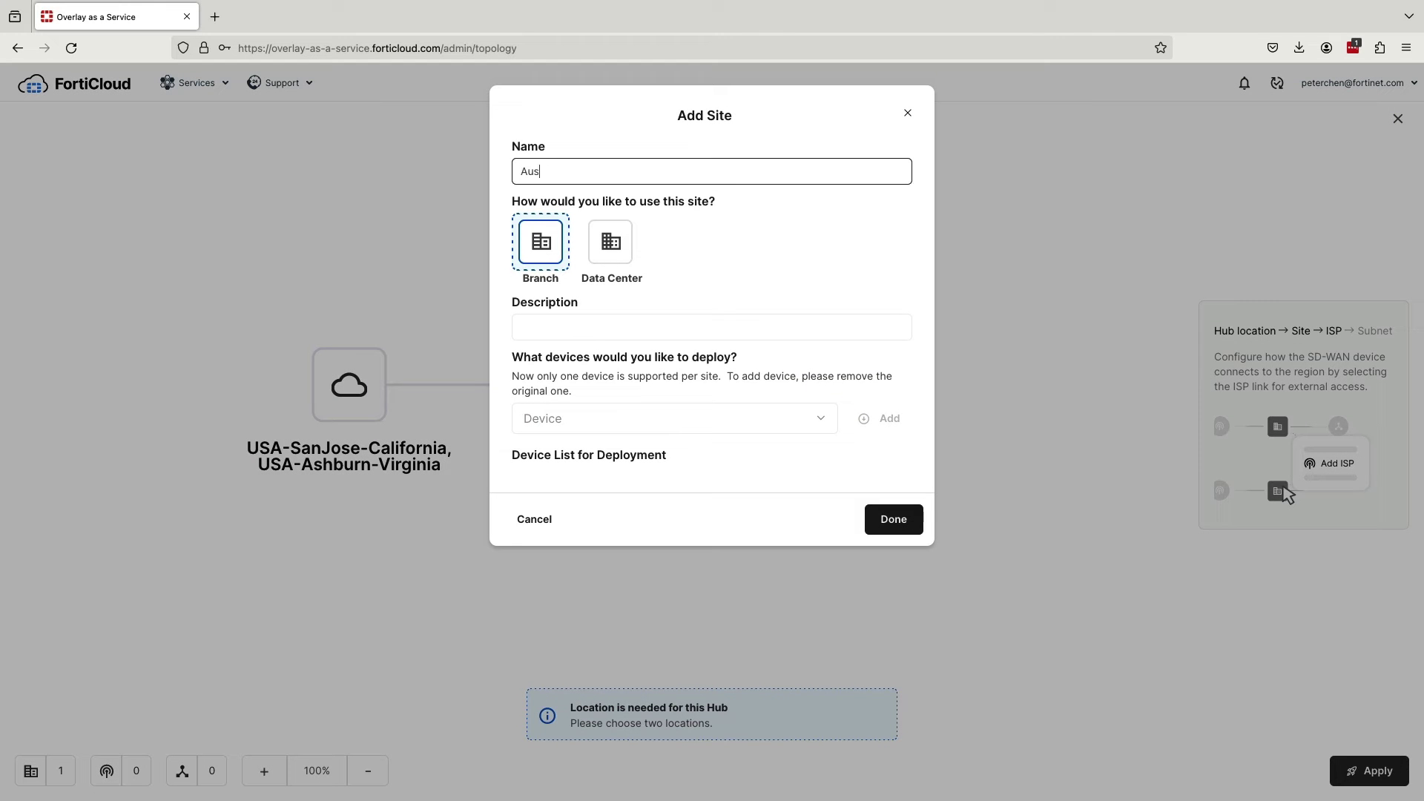
{"action": "left_click", "coordinate": [741, 327]}
{"action": "type", "text": "Austin Branch"}
{"action": "left_click", "coordinate": [820, 419]}
{"action": "left_click", "coordinate": [599, 455]}
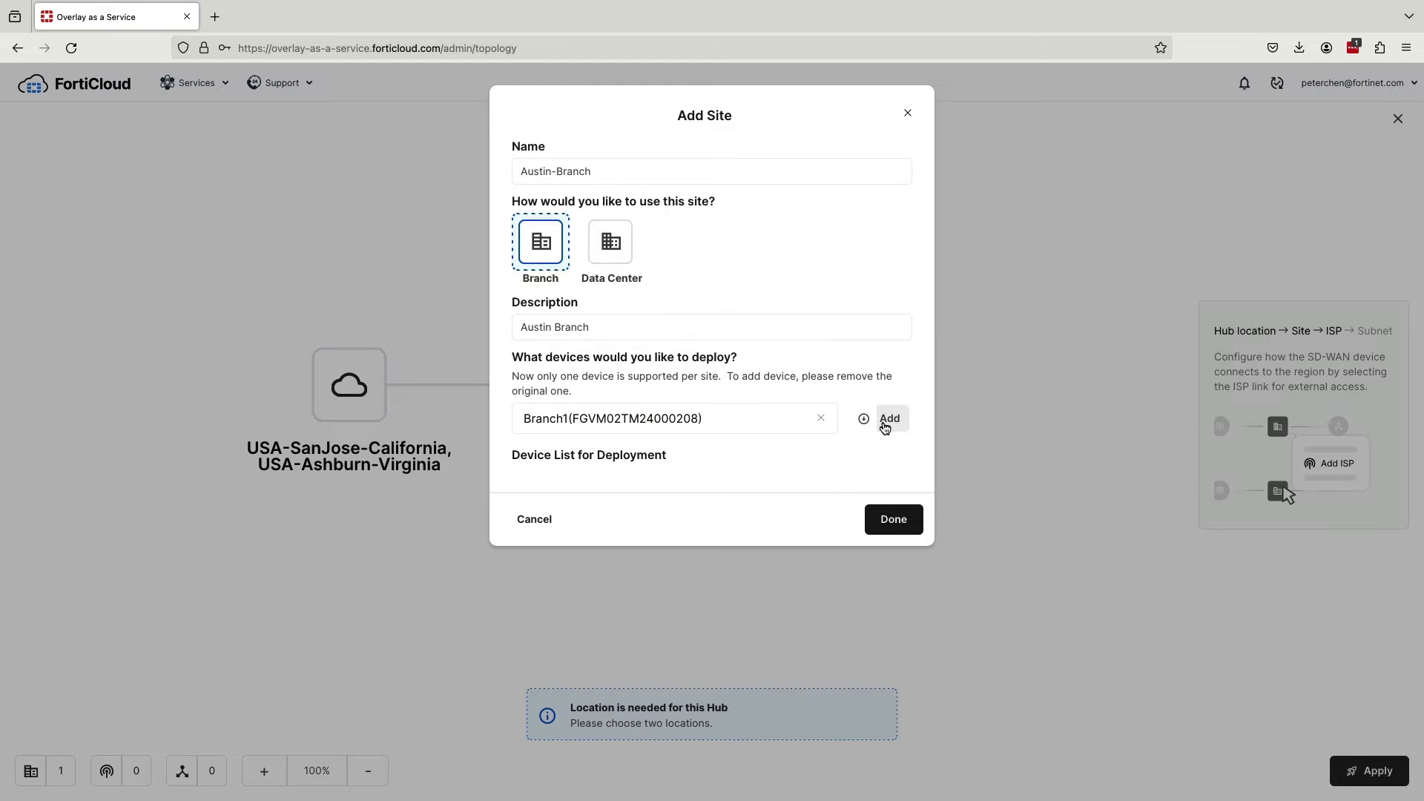
{"action": "left_click", "coordinate": [889, 419]}
{"action": "left_click", "coordinate": [886, 601]}
Add branch site 'Chicago-Branch' (description 'Chicago Branch') deploying device Branch2
{"action": "left_click", "coordinate": [712, 171]}
{"action": "type", "text": "Chicago-Branch"}
{"action": "left_click", "coordinate": [658, 327]}
{"action": "type", "text": "Chicago Branch"}
{"action": "left_click", "coordinate": [675, 418]}
{"action": "left_click", "coordinate": [599, 482]}
{"action": "left_click", "coordinate": [890, 418]}
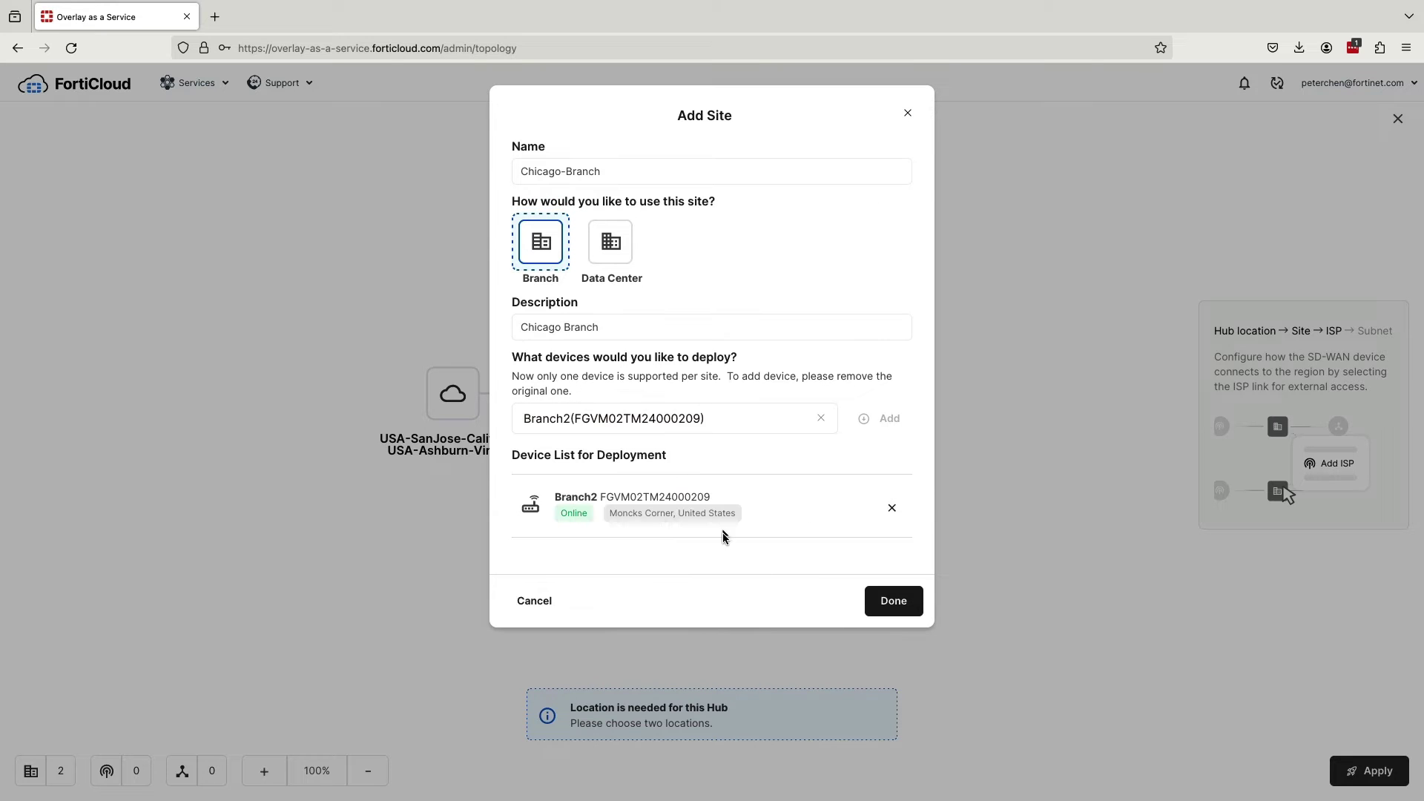
{"action": "left_click", "coordinate": [893, 598]}
Add branch site 'New-York-Branch' (description 'New York Branch') deploying device Branch3
{"action": "left_click", "coordinate": [591, 429]}
{"action": "left_click", "coordinate": [712, 171]}
{"action": "type", "text": "New-York-Branch"}
{"action": "left_click", "coordinate": [658, 327]}
{"action": "type", "text": "New York Branch"}
{"action": "left_click", "coordinate": [674, 418]}
{"action": "left_click", "coordinate": [599, 509]}
{"action": "left_click", "coordinate": [889, 419]}
{"action": "left_click", "coordinate": [893, 601]}
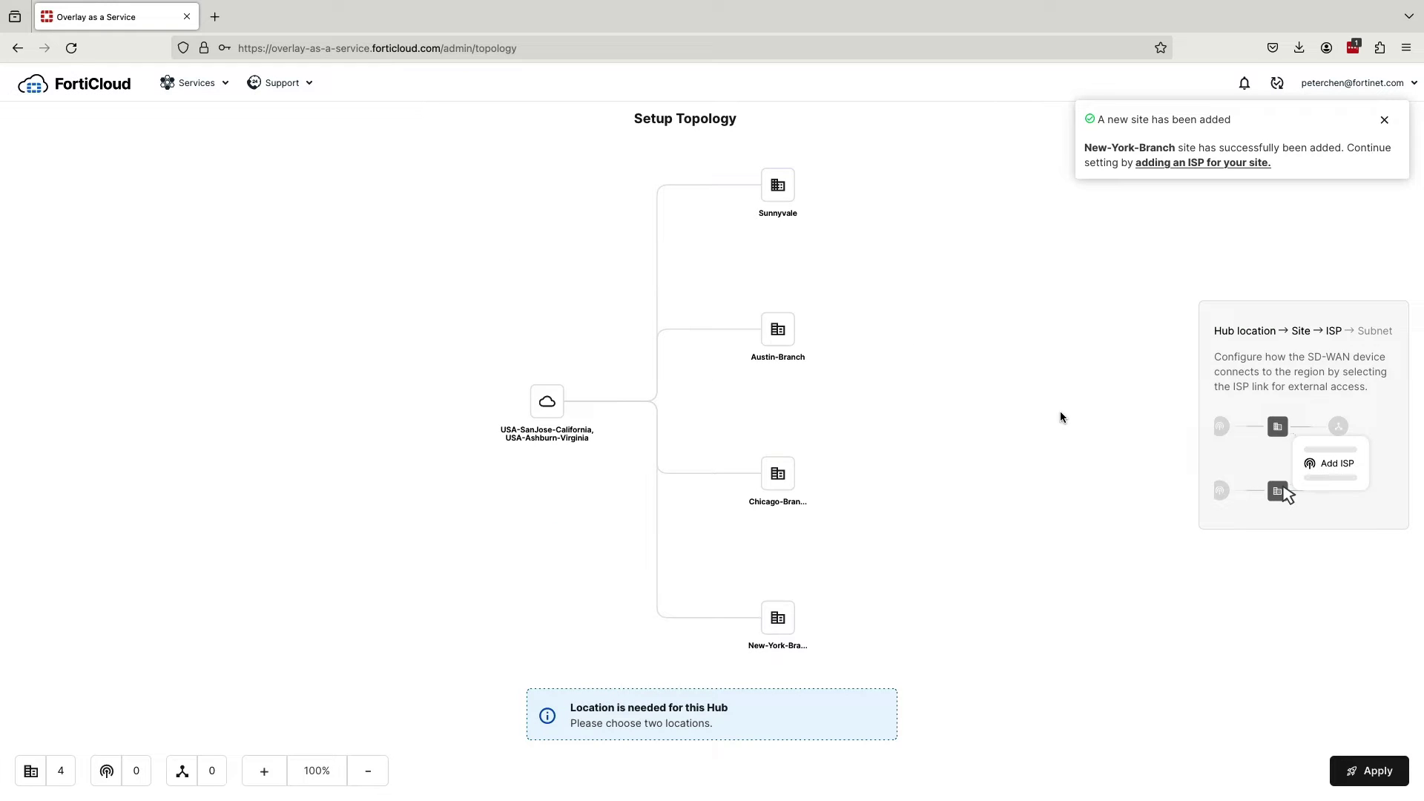
{"action": "left_click", "coordinate": [1385, 120]}
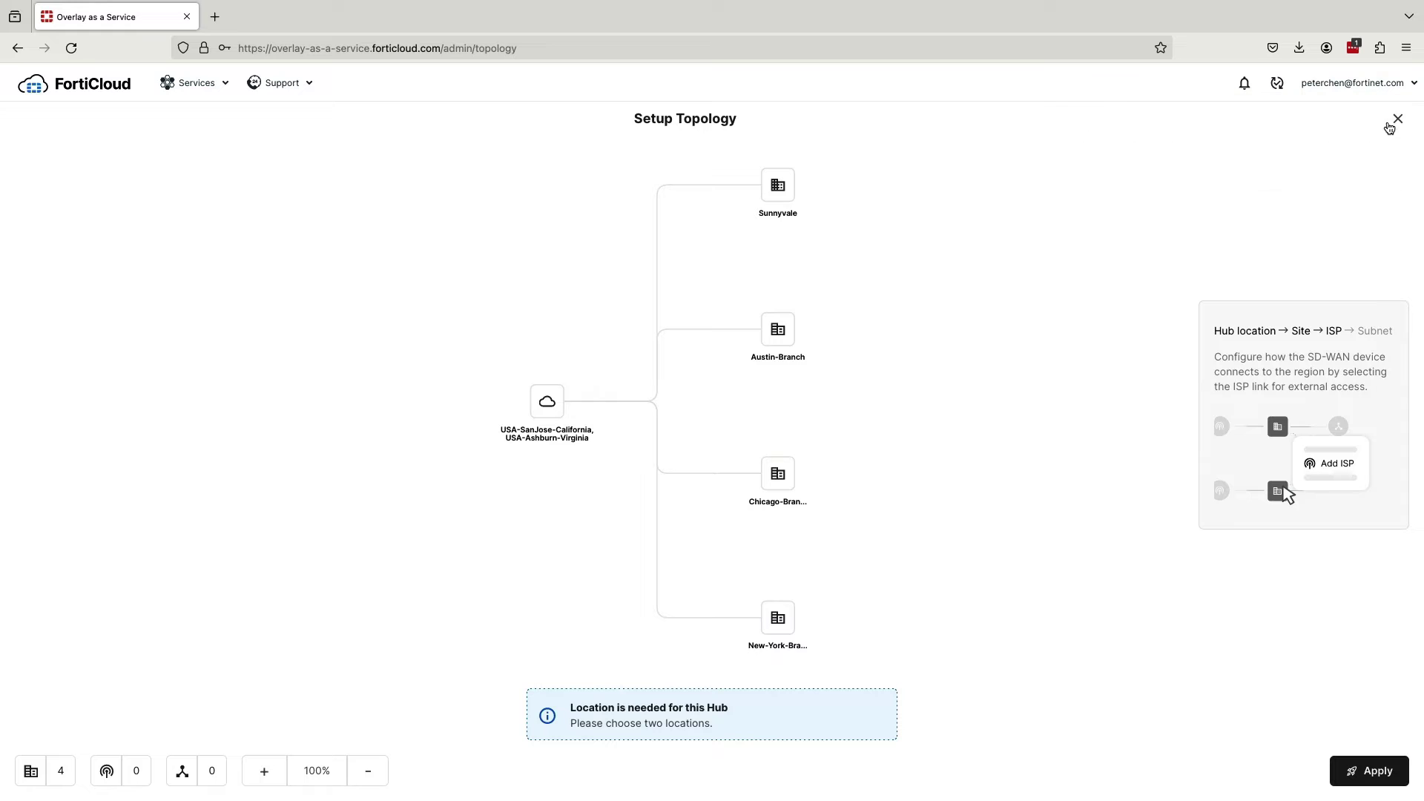
Add ISP link 'ISP1' on interface port1 with cost 0 to the Sunnyvale site
{"action": "left_click", "coordinate": [782, 195]}
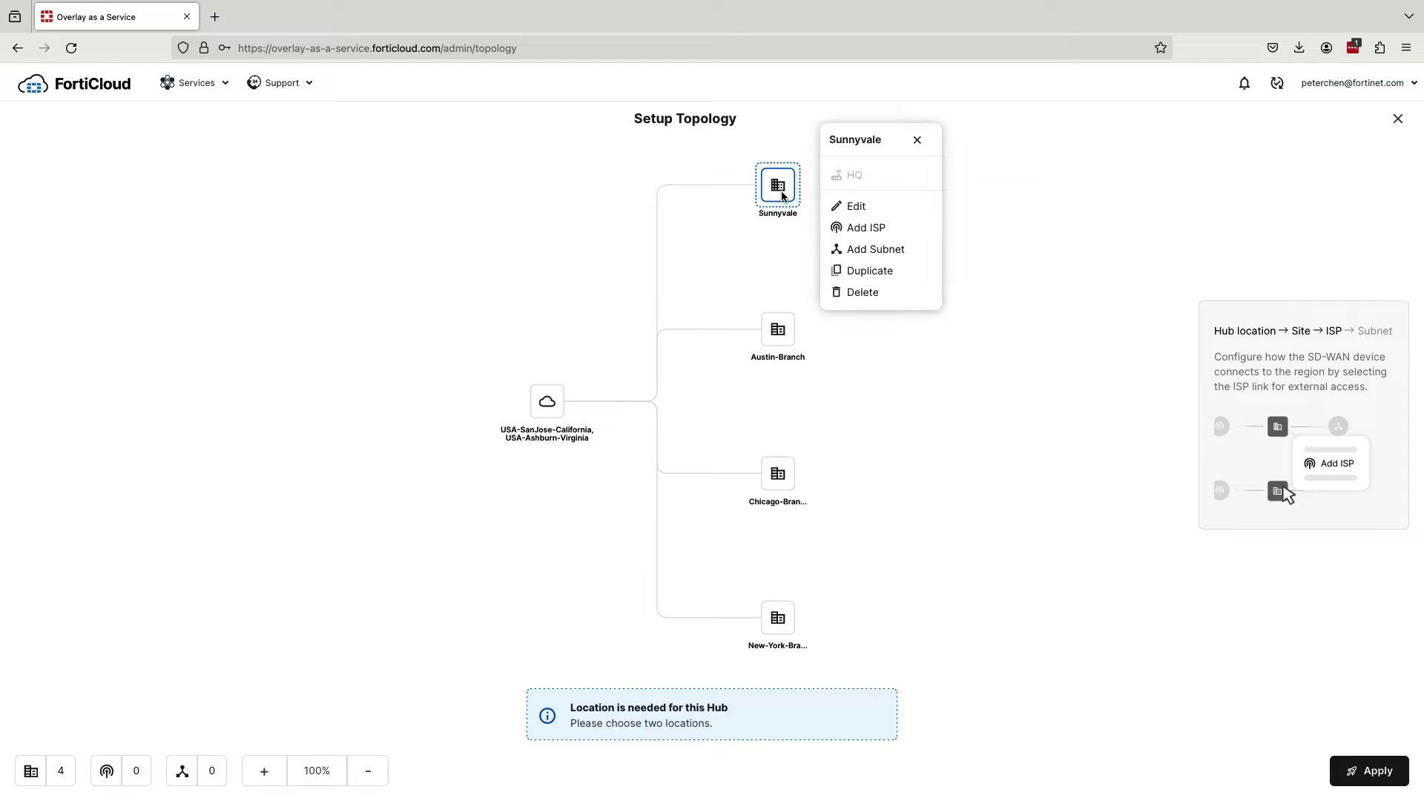
{"action": "left_click", "coordinate": [868, 230]}
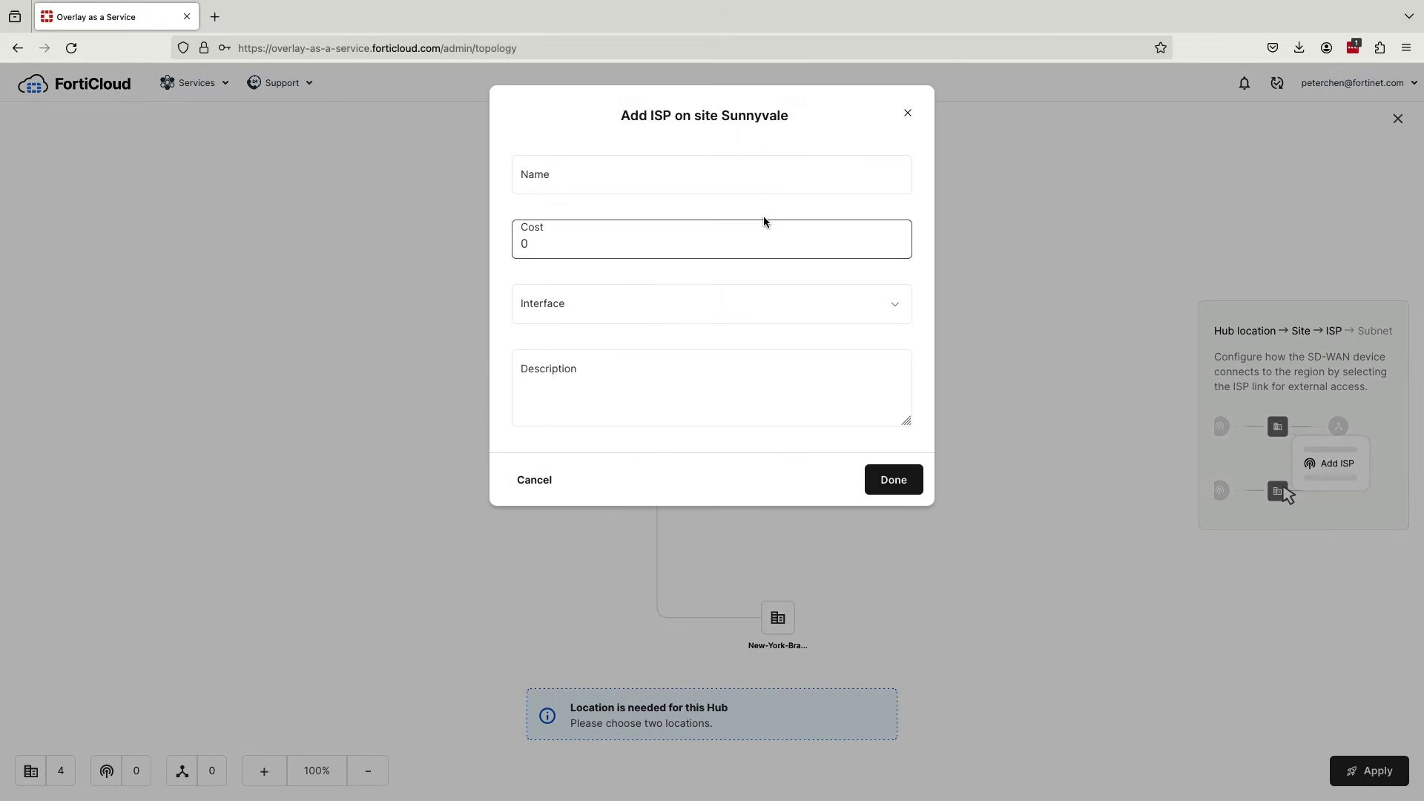
{"action": "left_click", "coordinate": [751, 183]}
{"action": "type", "text": "IS"}
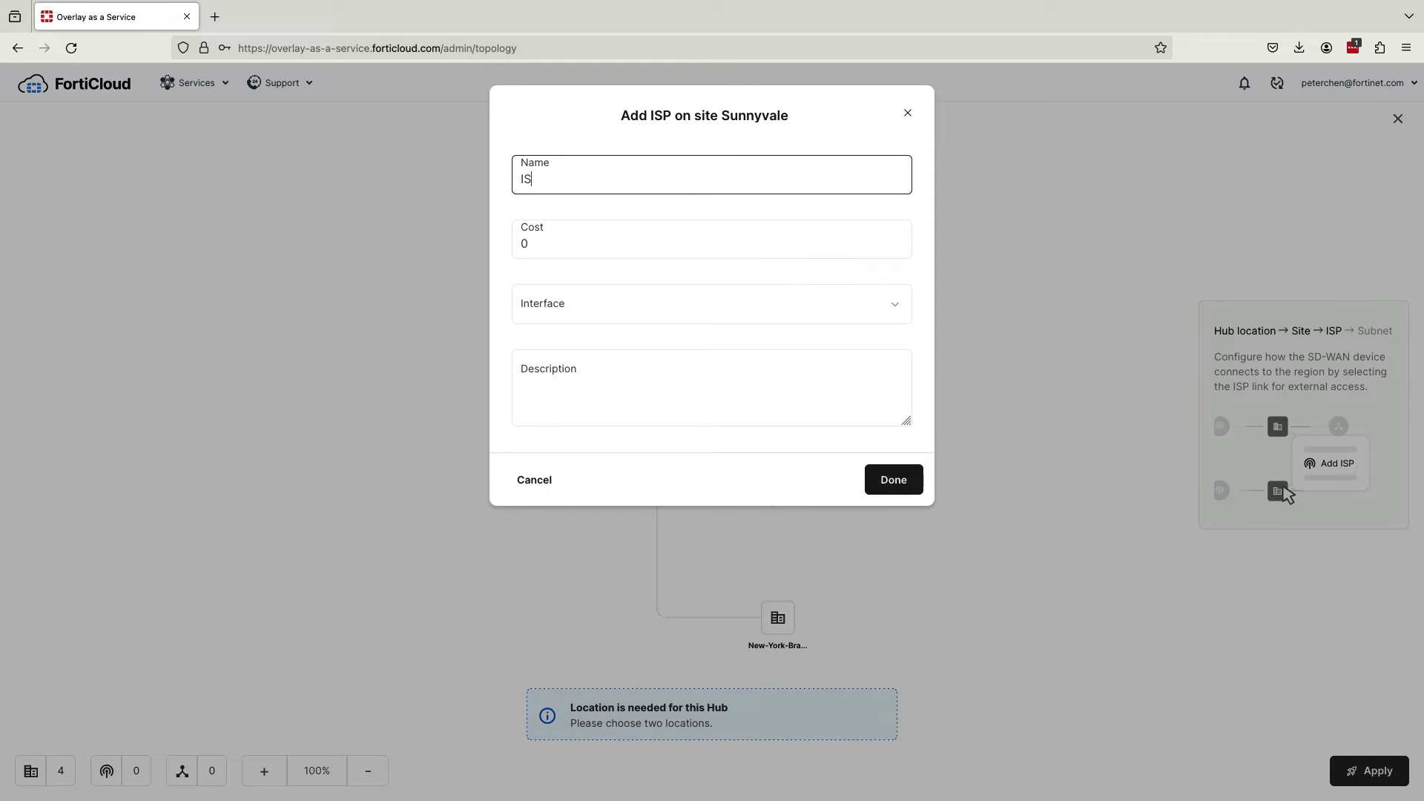
{"action": "type", "text": "P1"}
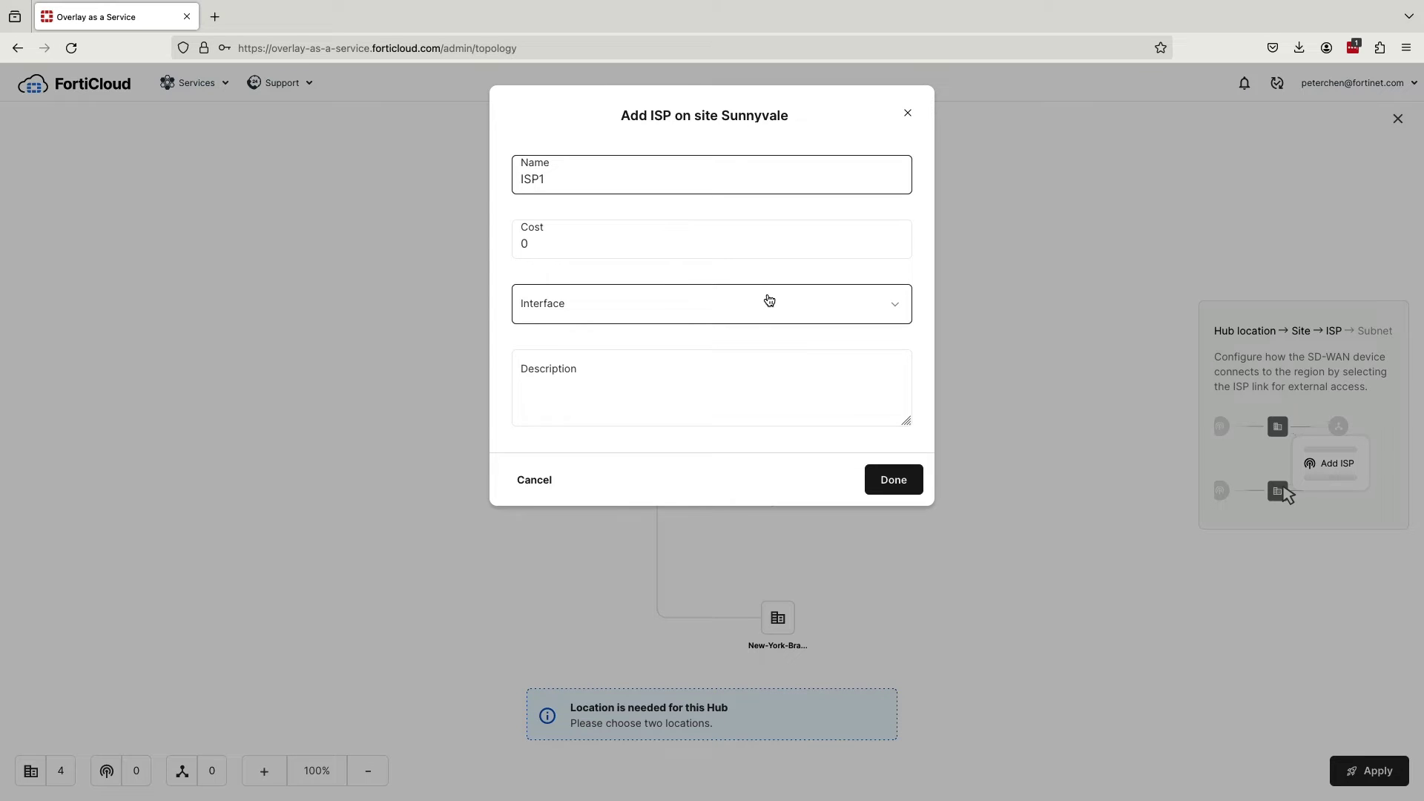
{"action": "left_click", "coordinate": [771, 309]}
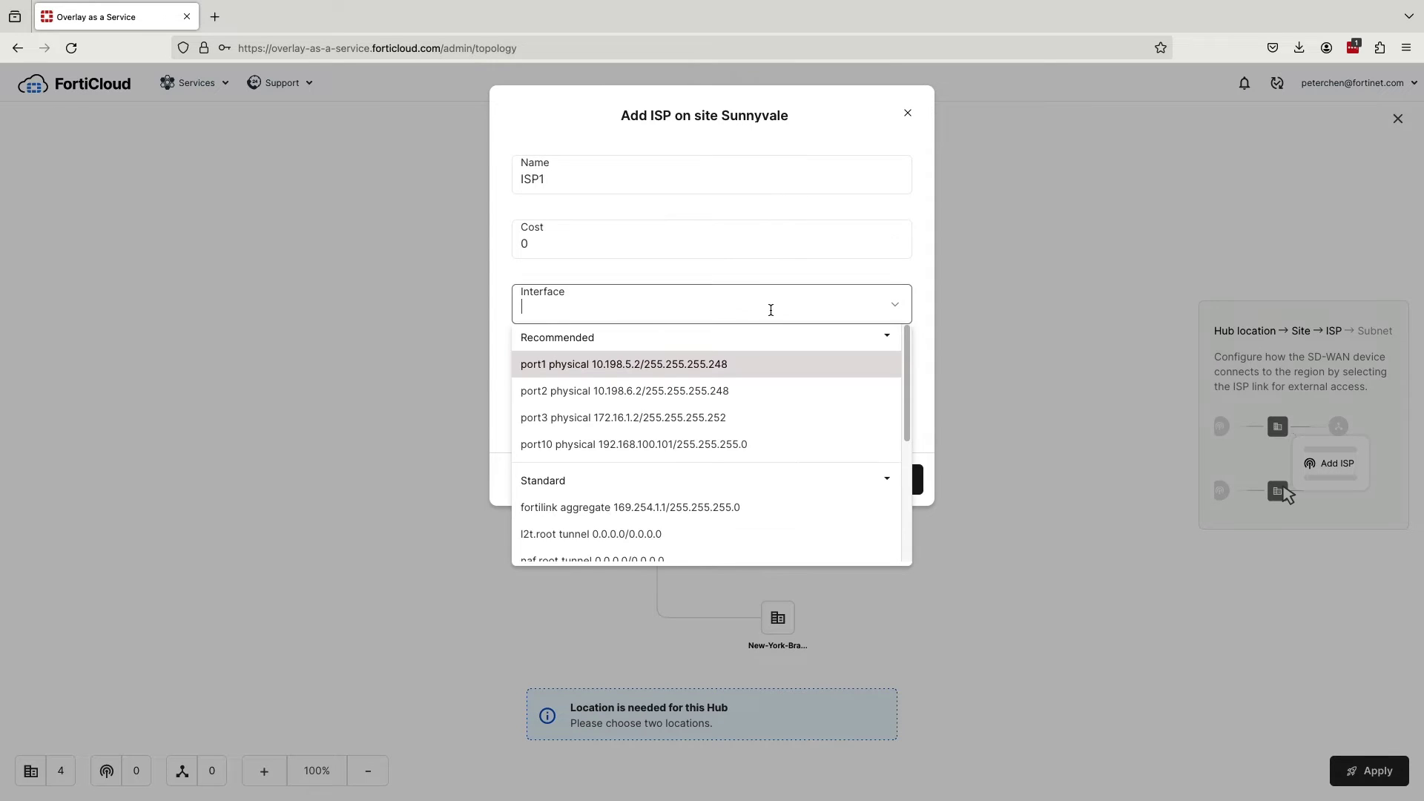
{"action": "left_click", "coordinate": [725, 362]}
{"action": "left_click", "coordinate": [722, 357]}
{"action": "left_click", "coordinate": [898, 482]}
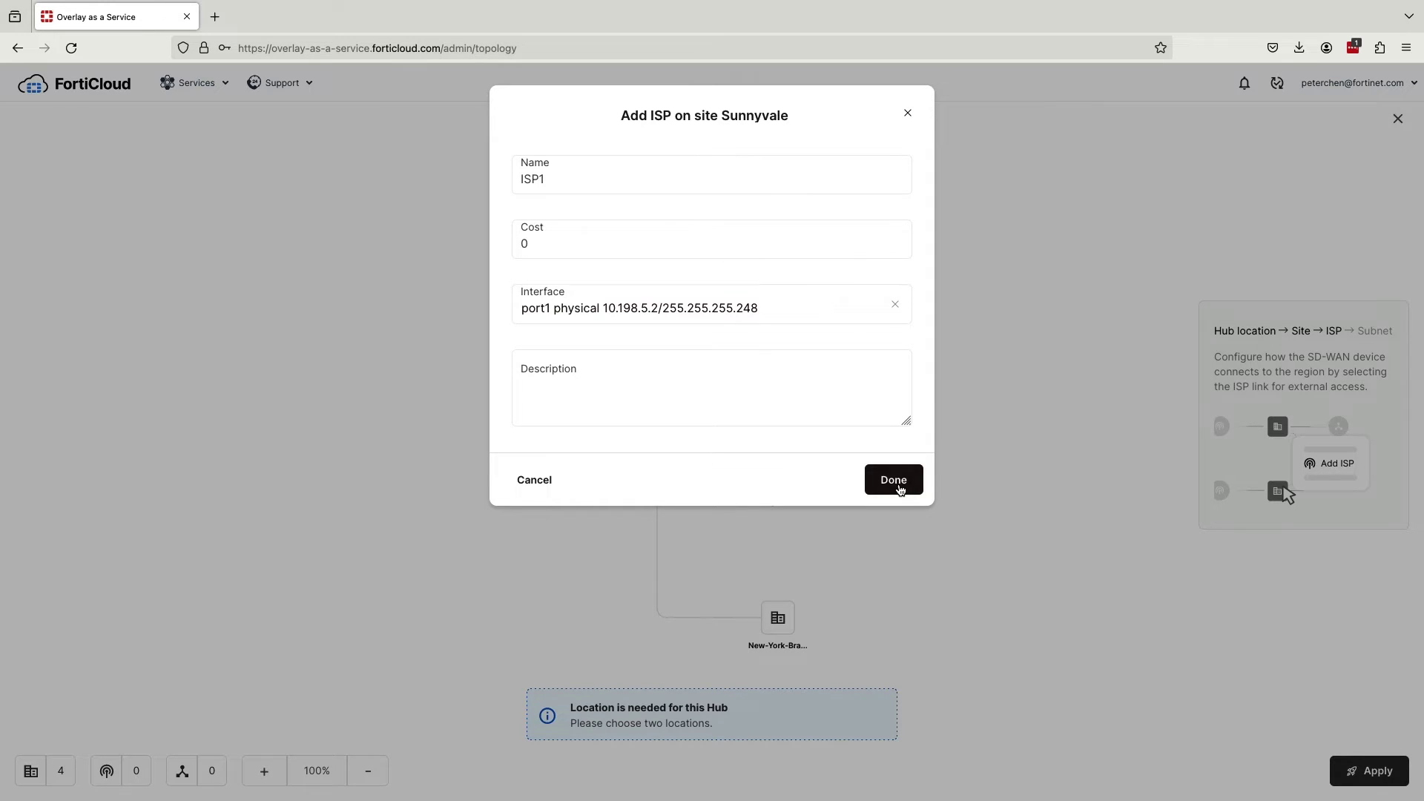
{"action": "left_click", "coordinate": [897, 482]}
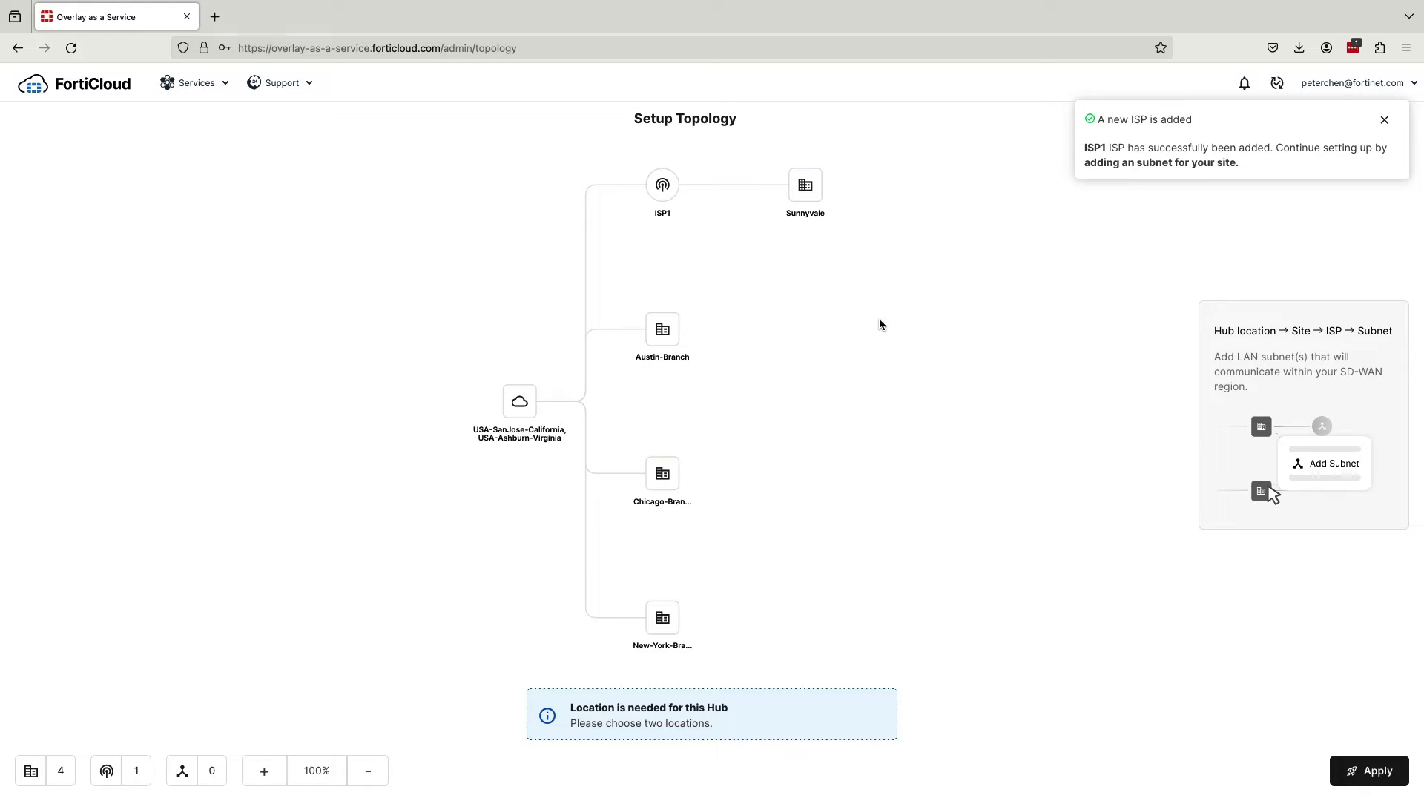
Add subnet 'LAN' on port3 (172.16.1.2/255.255.255.252) to the Sunnyvale site
{"action": "left_click", "coordinate": [810, 193]}
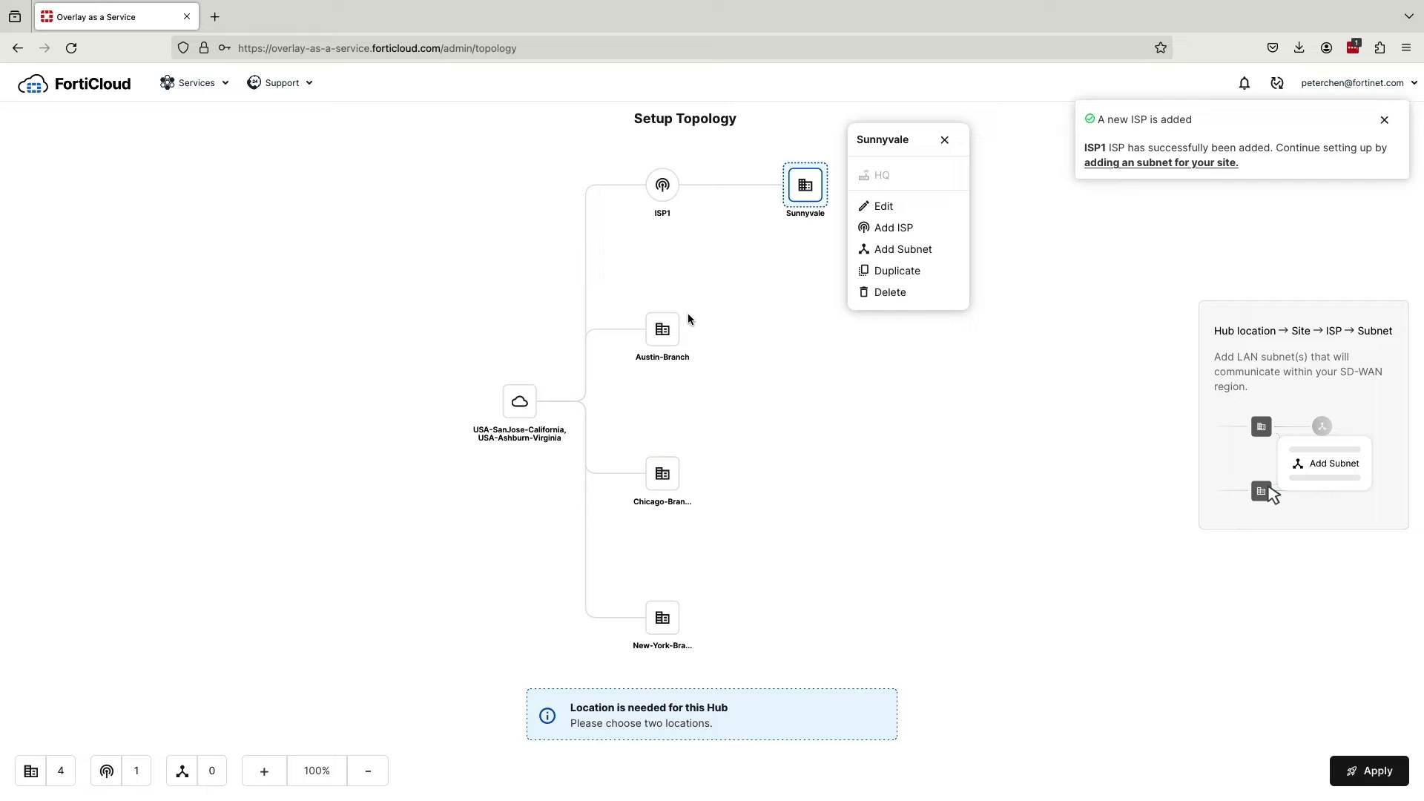
{"action": "left_click", "coordinate": [872, 252]}
{"action": "left_click", "coordinate": [705, 181]}
{"action": "type", "text": "LAN"}
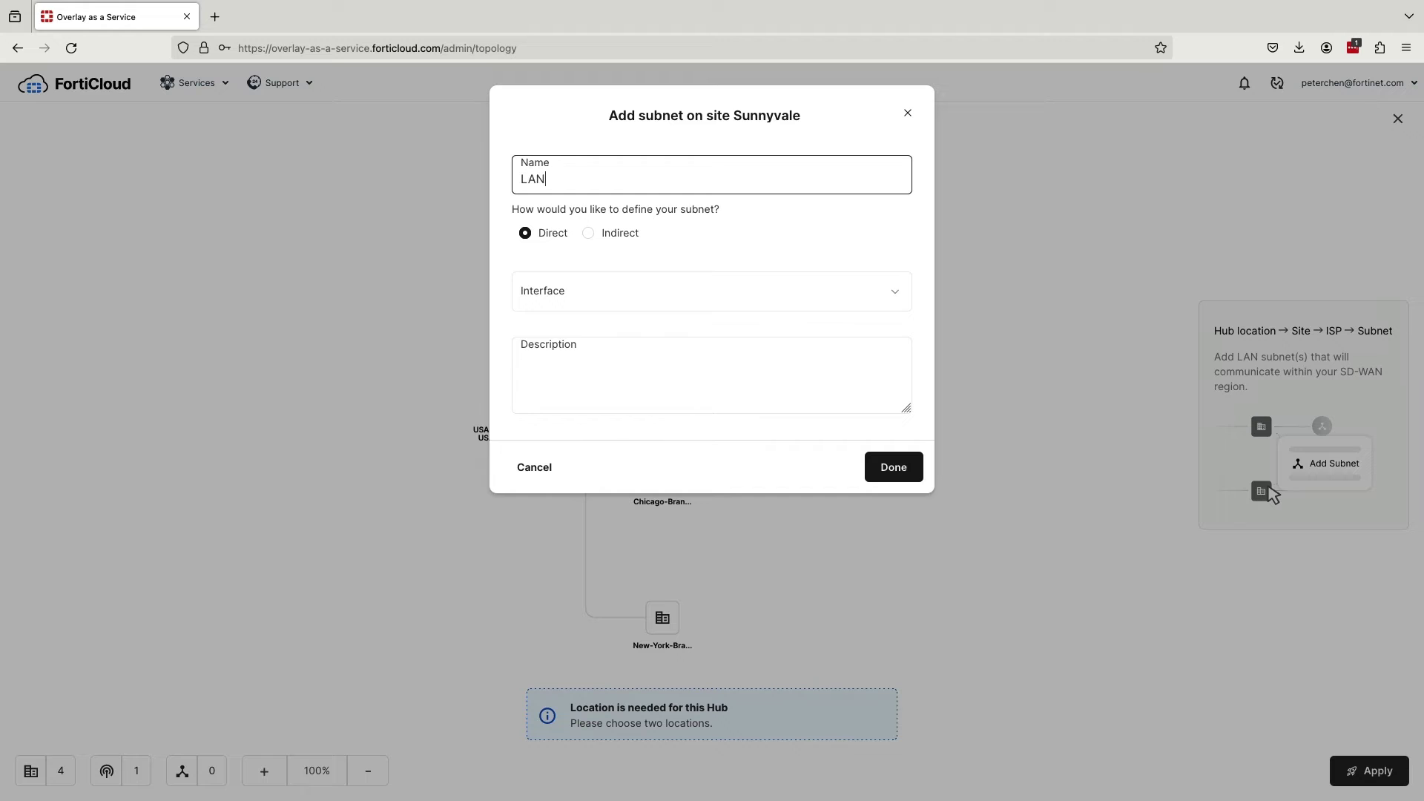
{"action": "left_click", "coordinate": [579, 299]}
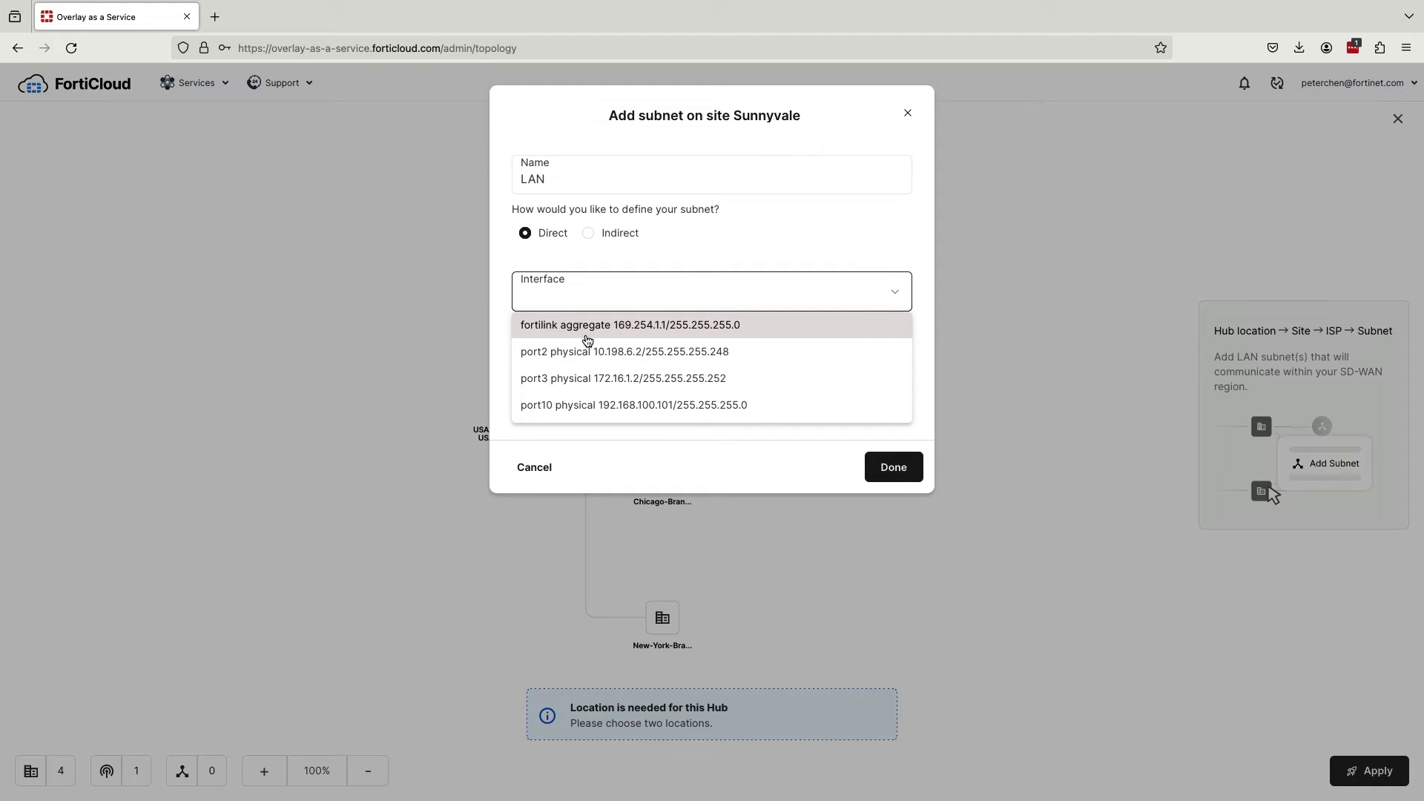
{"action": "left_click", "coordinate": [583, 378]}
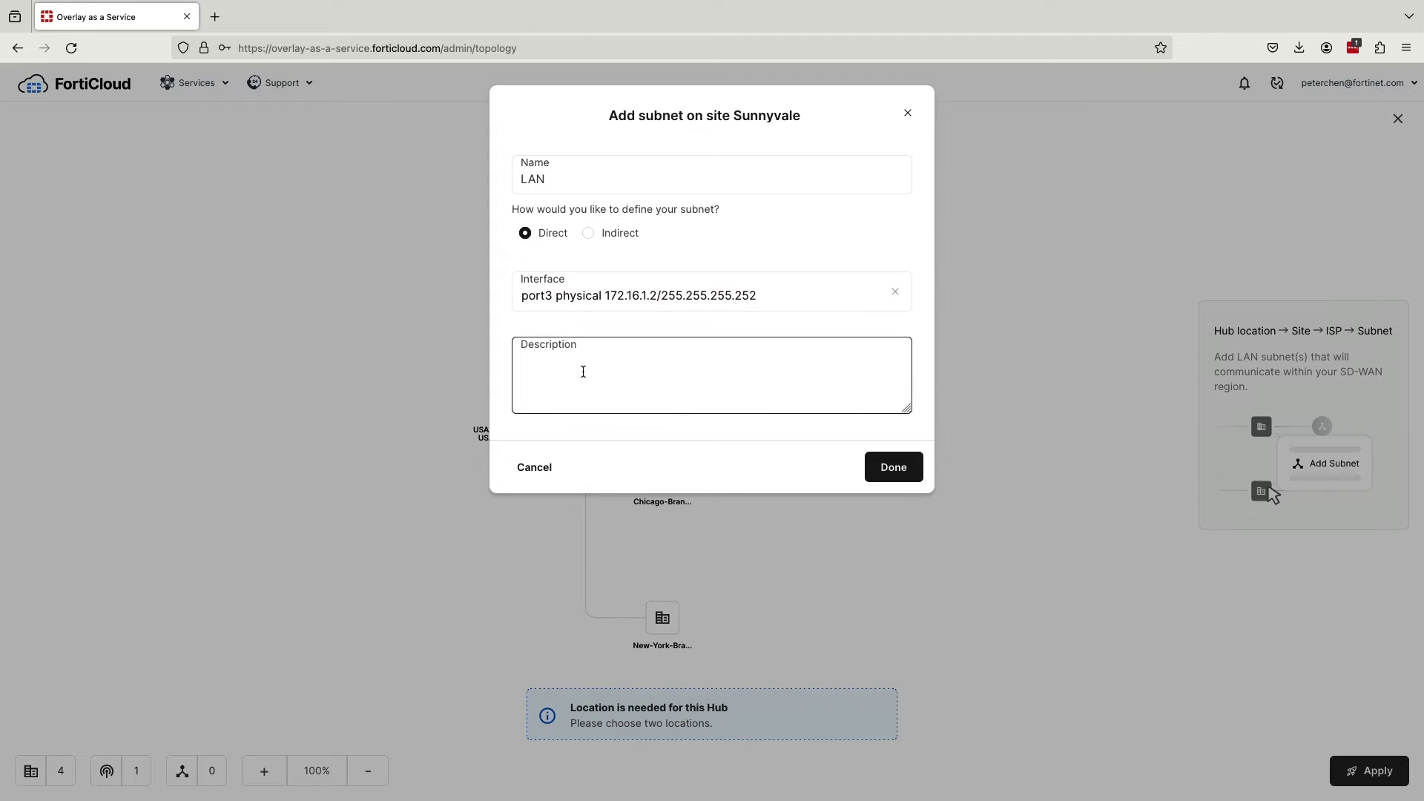
{"action": "left_click", "coordinate": [891, 474]}
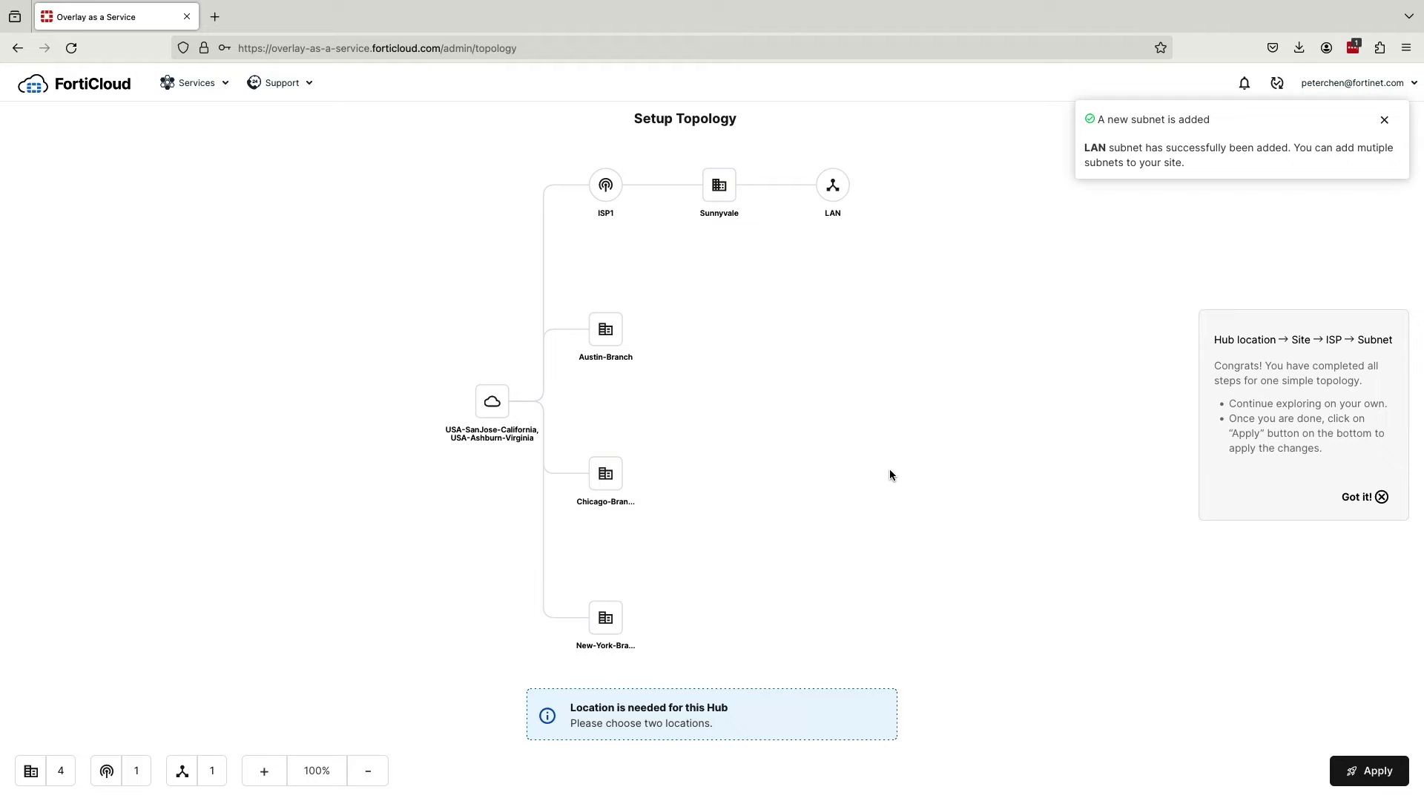
Give Austin-Branch ISP1 on port1 and a LAN subnet on port3
{"action": "left_click", "coordinate": [605, 328]}
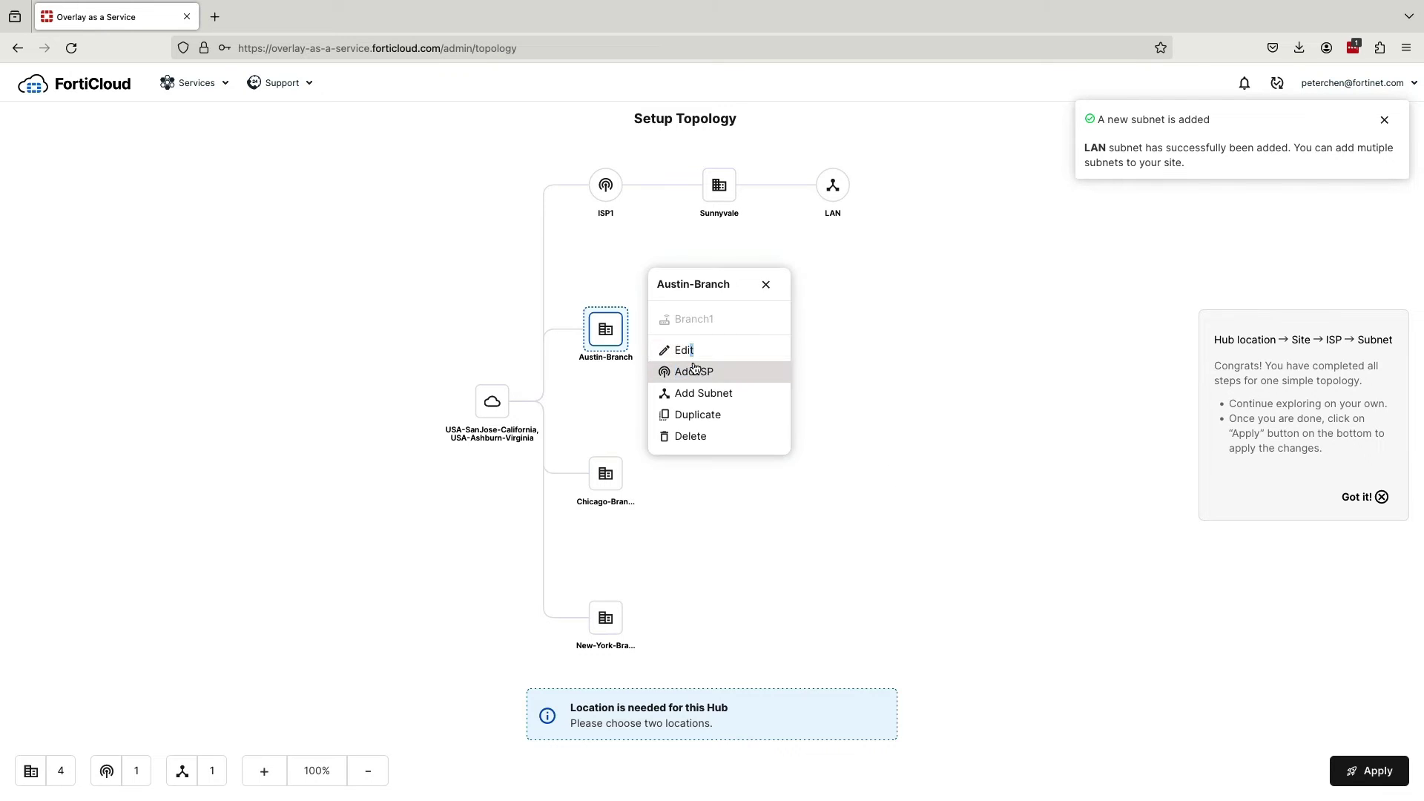
{"action": "left_click", "coordinate": [690, 366]}
{"action": "left_click", "coordinate": [703, 304]}
{"action": "left_click", "coordinate": [703, 363]}
{"action": "left_click", "coordinate": [894, 479]}
{"action": "left_click", "coordinate": [604, 181]}
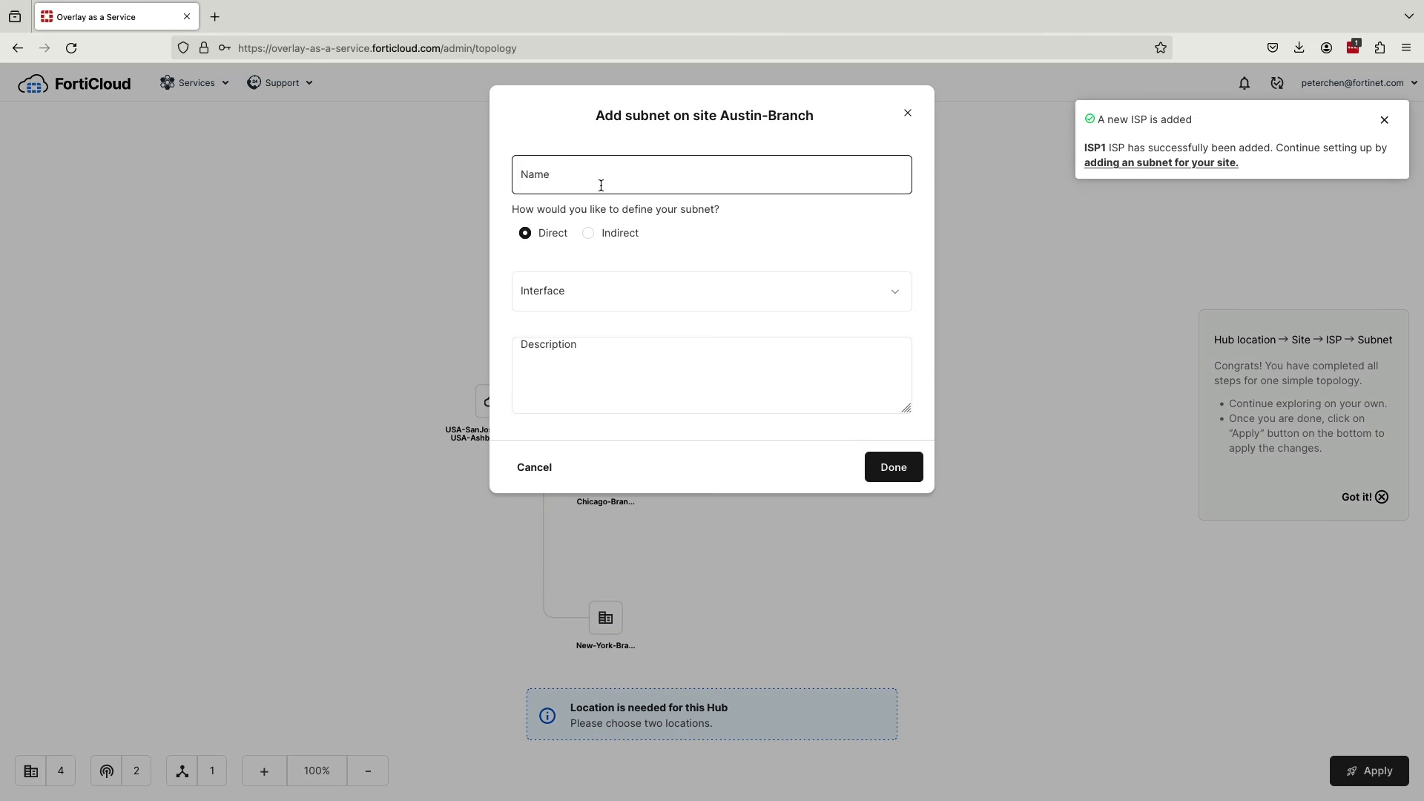
{"action": "type", "text": "LAN"}
{"action": "left_click", "coordinate": [586, 292]}
{"action": "left_click", "coordinate": [570, 385]}
{"action": "left_click", "coordinate": [894, 466]}
{"action": "left_click", "coordinate": [605, 473]}
Give Chicago-Branch ISP1 on port2 and a LAN subnet
{"action": "left_click", "coordinate": [691, 524]}
{"action": "left_click", "coordinate": [636, 175]}
{"action": "type", "text": "ISP1"}
{"action": "left_click", "coordinate": [601, 304]}
{"action": "left_click", "coordinate": [601, 390]}
{"action": "left_click", "coordinate": [894, 479]}
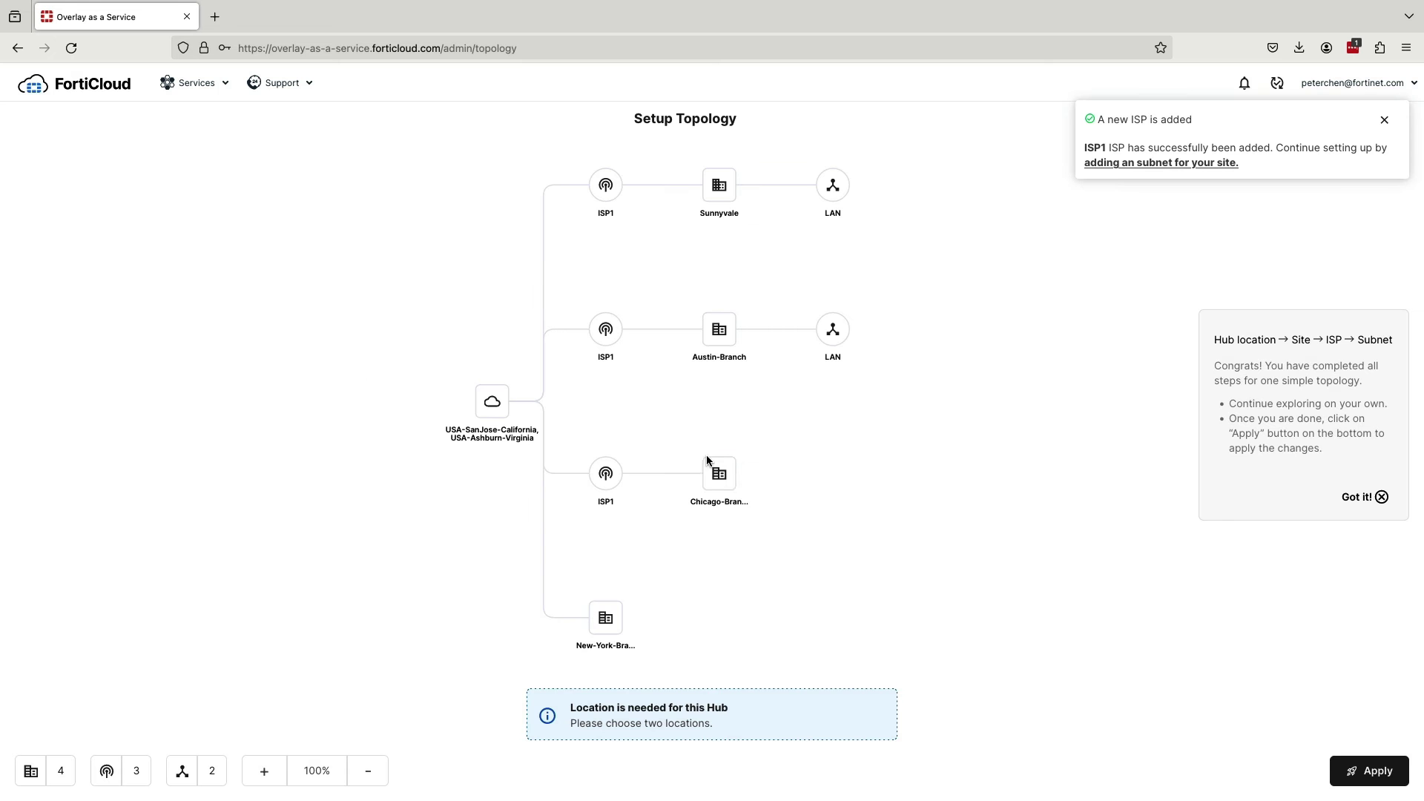
{"action": "left_click", "coordinate": [718, 473]}
{"action": "left_click", "coordinate": [805, 549]}
{"action": "left_click", "coordinate": [636, 175]}
{"action": "type", "text": "LAN"}
{"action": "left_click", "coordinate": [633, 293]}
{"action": "left_click", "coordinate": [633, 352]}
{"action": "left_click", "coordinate": [894, 467]}
Give New-York-Branch ISP1 and a LAN subnet on port3
{"action": "left_click", "coordinate": [606, 617]}
{"action": "left_click", "coordinate": [692, 668]}
{"action": "type", "text": "ISP1"}
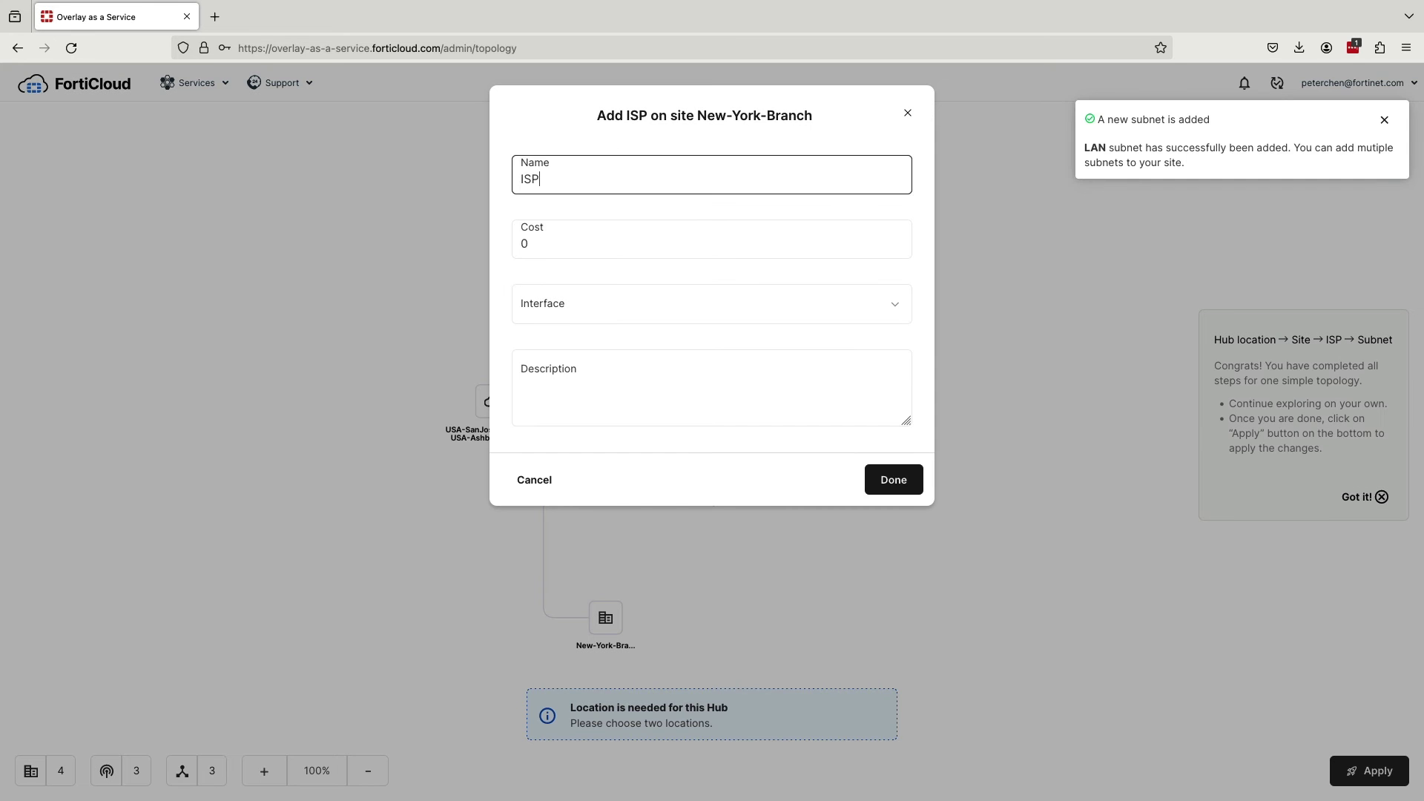
{"action": "left_click", "coordinate": [626, 391]}
{"action": "left_click", "coordinate": [894, 479]}
{"action": "left_click", "coordinate": [723, 622]}
{"action": "left_click", "coordinate": [816, 692]}
{"action": "left_click", "coordinate": [636, 175]}
{"action": "type", "text": "LAN"}
{"action": "left_click", "coordinate": [632, 293]}
{"action": "left_click", "coordinate": [632, 326]}
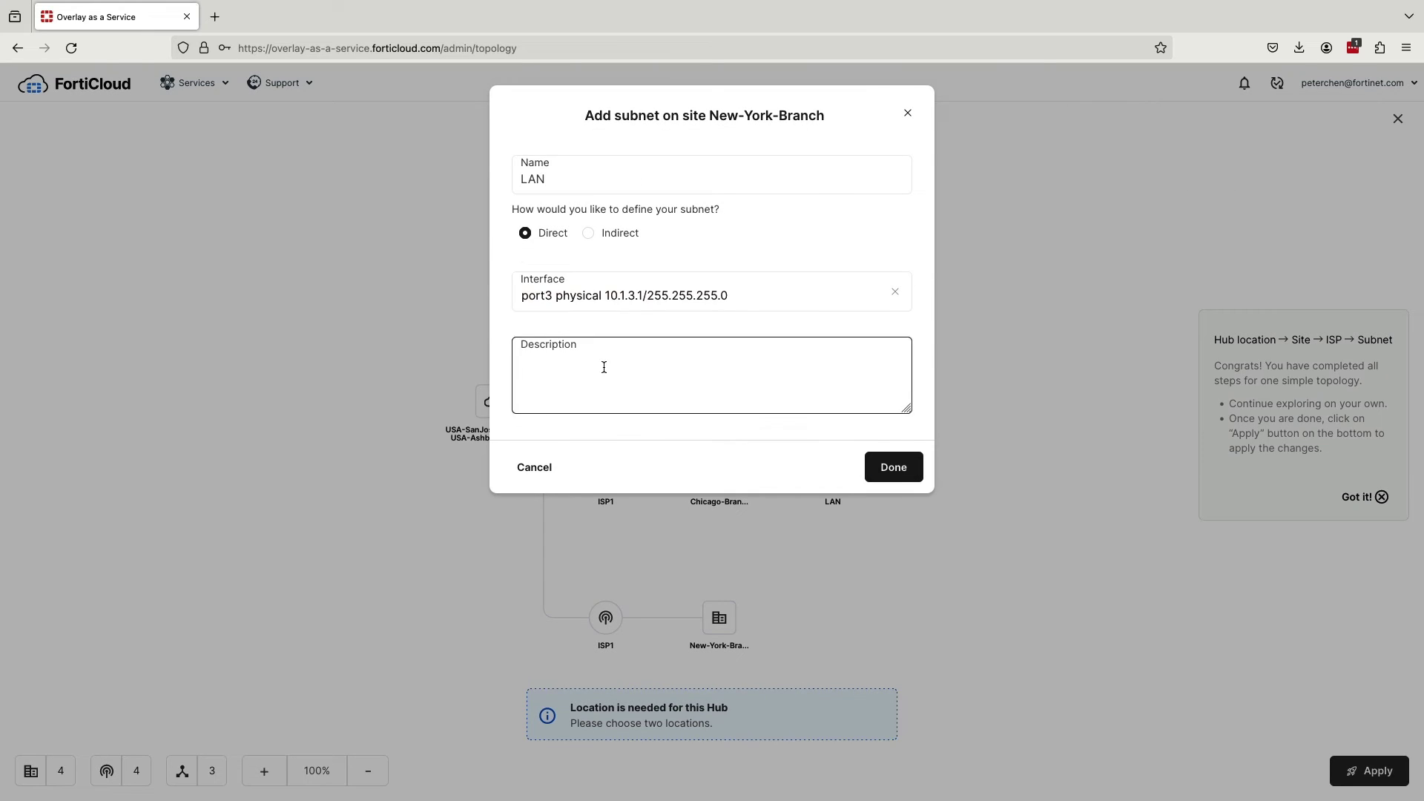
{"action": "left_click", "coordinate": [894, 468]}
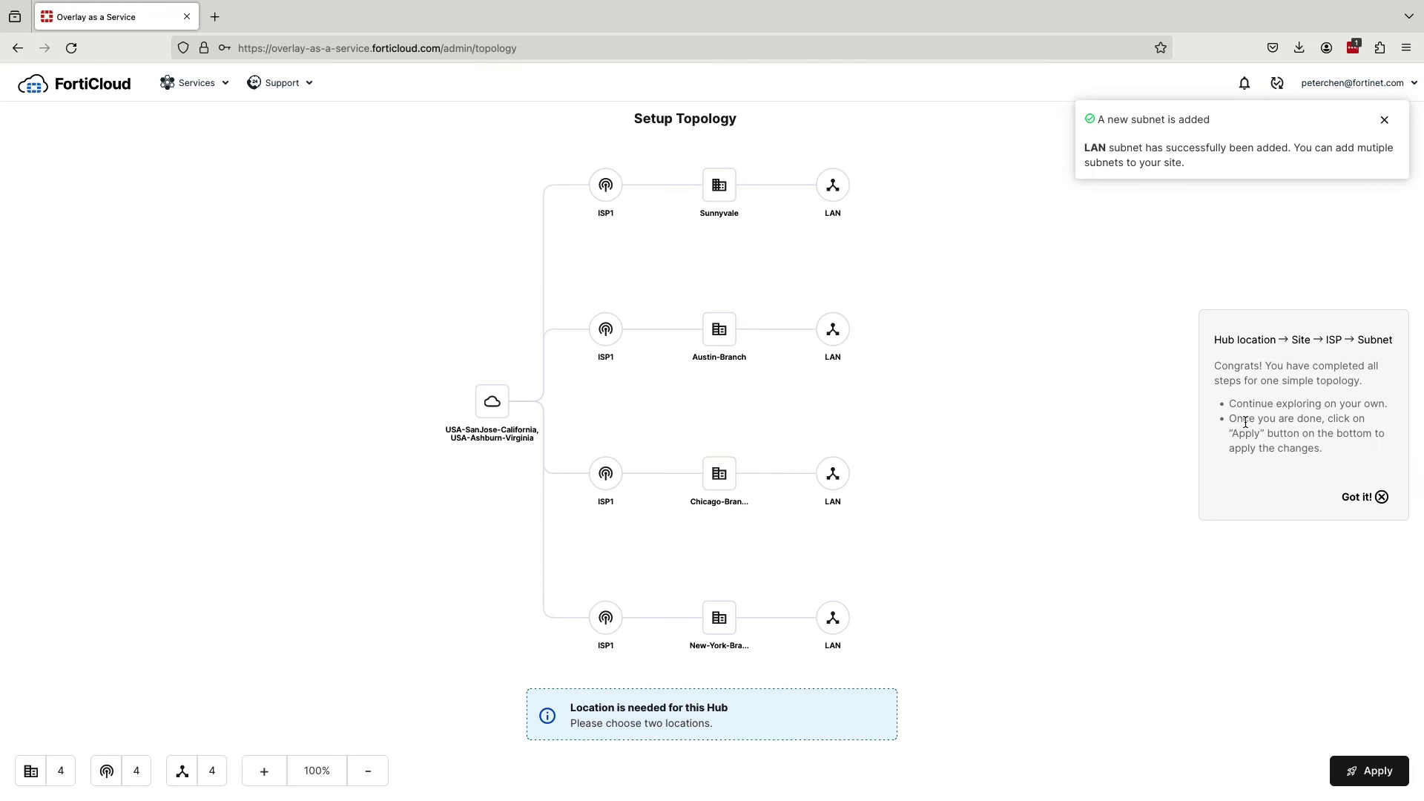
Apply the four-site topology changes and check the configuration task status
{"action": "left_click", "coordinate": [1363, 506]}
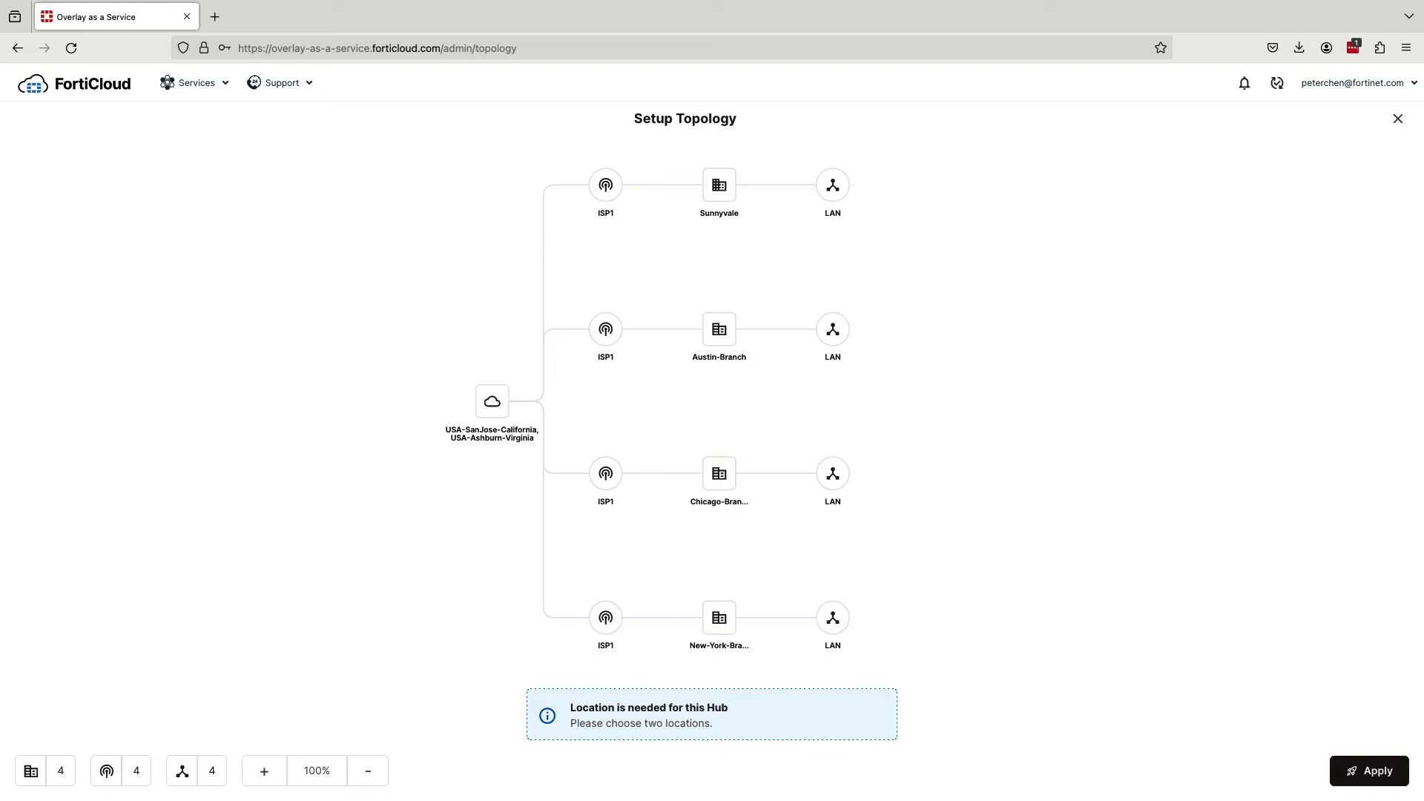
{"action": "left_click", "coordinate": [1365, 777]}
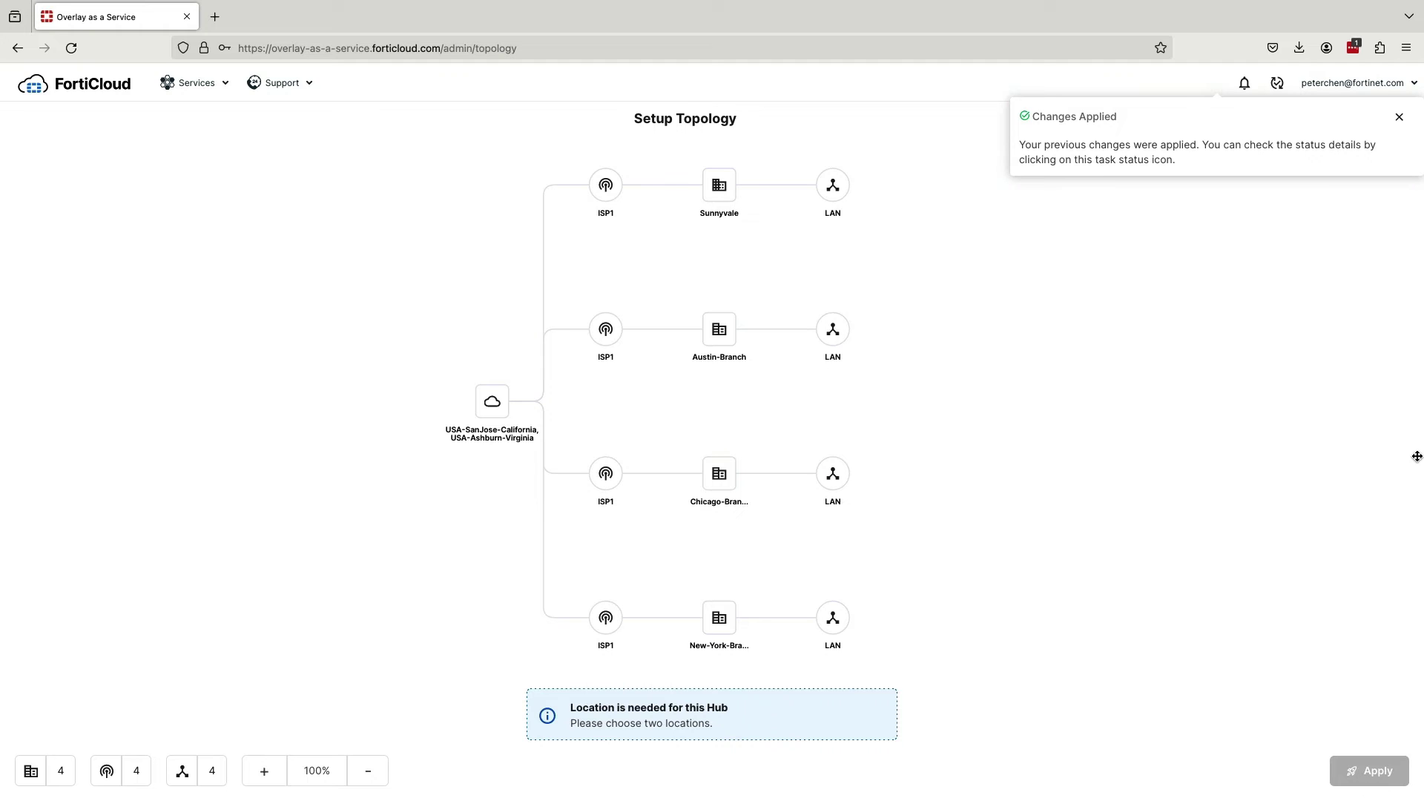
{"action": "left_click", "coordinate": [1396, 122]}
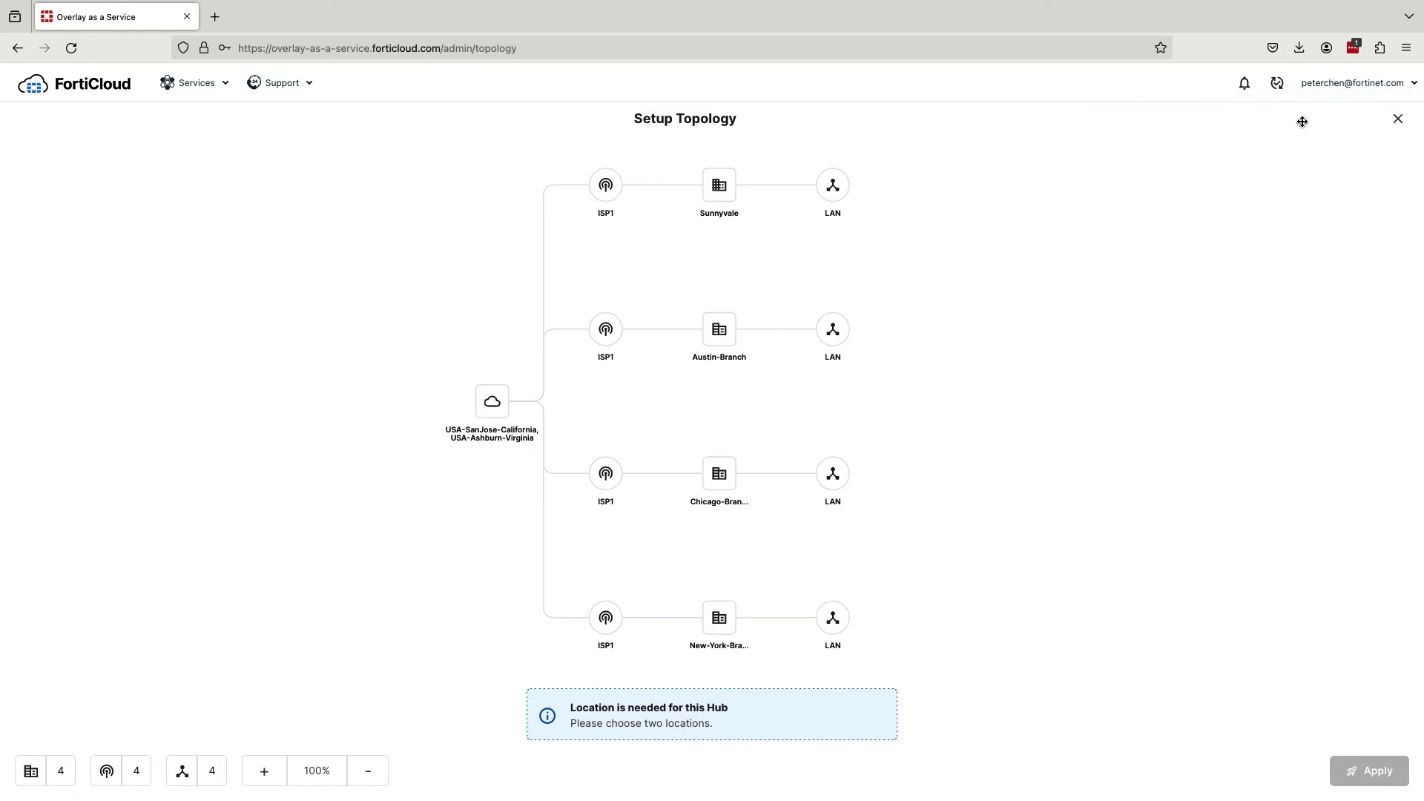
{"action": "left_click", "coordinate": [1277, 85]}
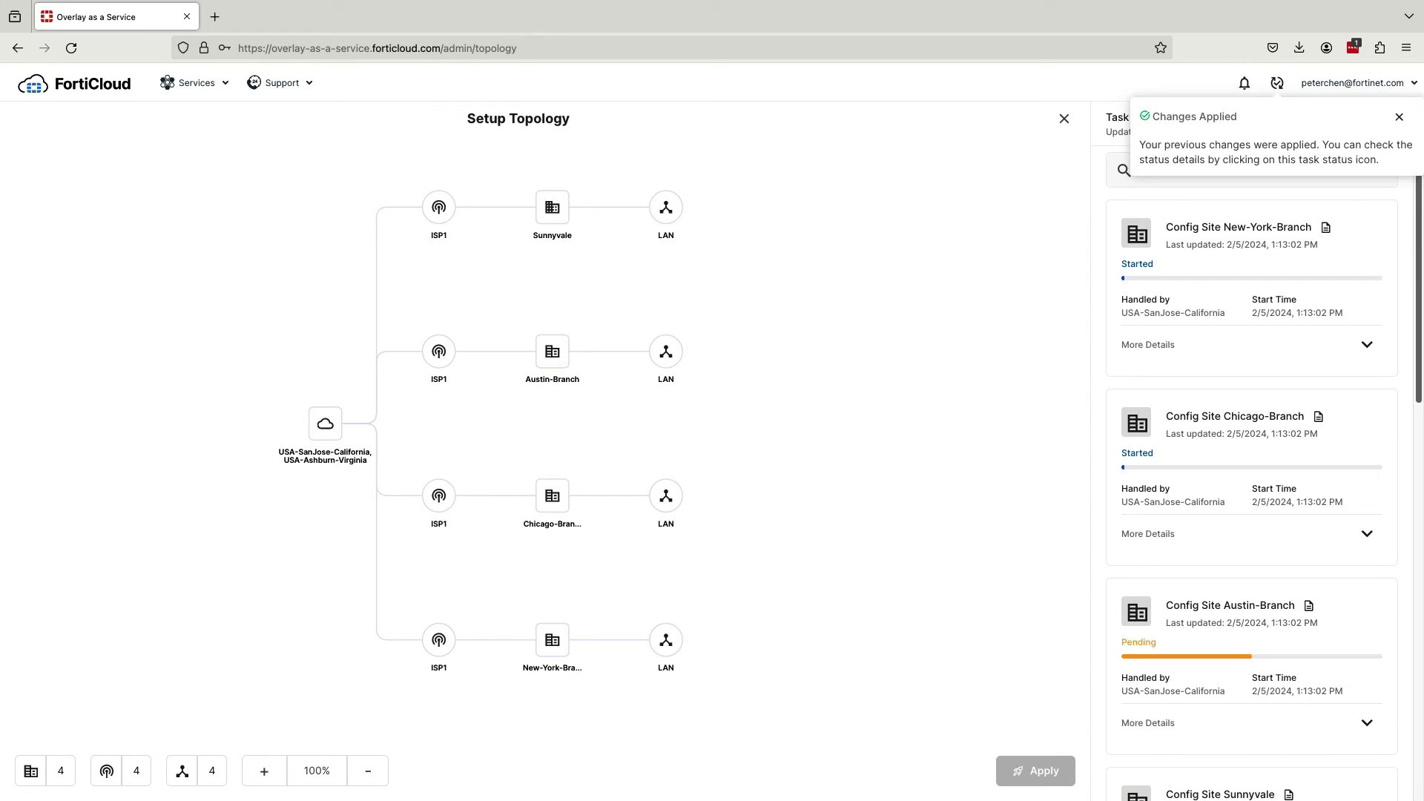
{"action": "left_click", "coordinate": [1402, 119]}
{"action": "scroll", "coordinate": [1382, 566], "scroll_direction": "down", "scroll_amount": 5}
{"action": "scroll", "coordinate": [1372, 445], "scroll_direction": "up", "scroll_amount": 5}
{"action": "left_click", "coordinate": [1366, 343]}
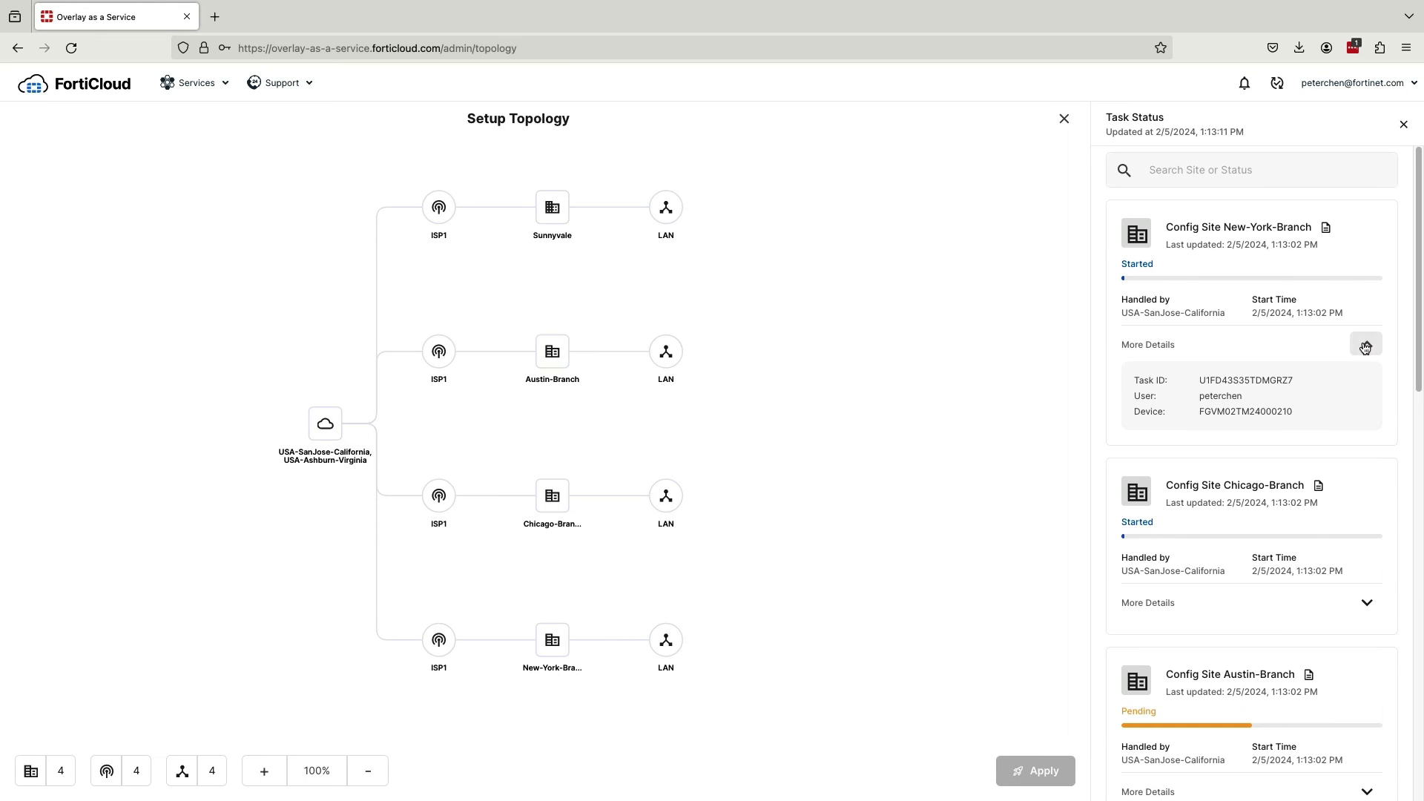
{"action": "left_click", "coordinate": [1366, 343]}
{"action": "scroll", "coordinate": [1417, 472], "scroll_direction": "down", "scroll_amount": 5}
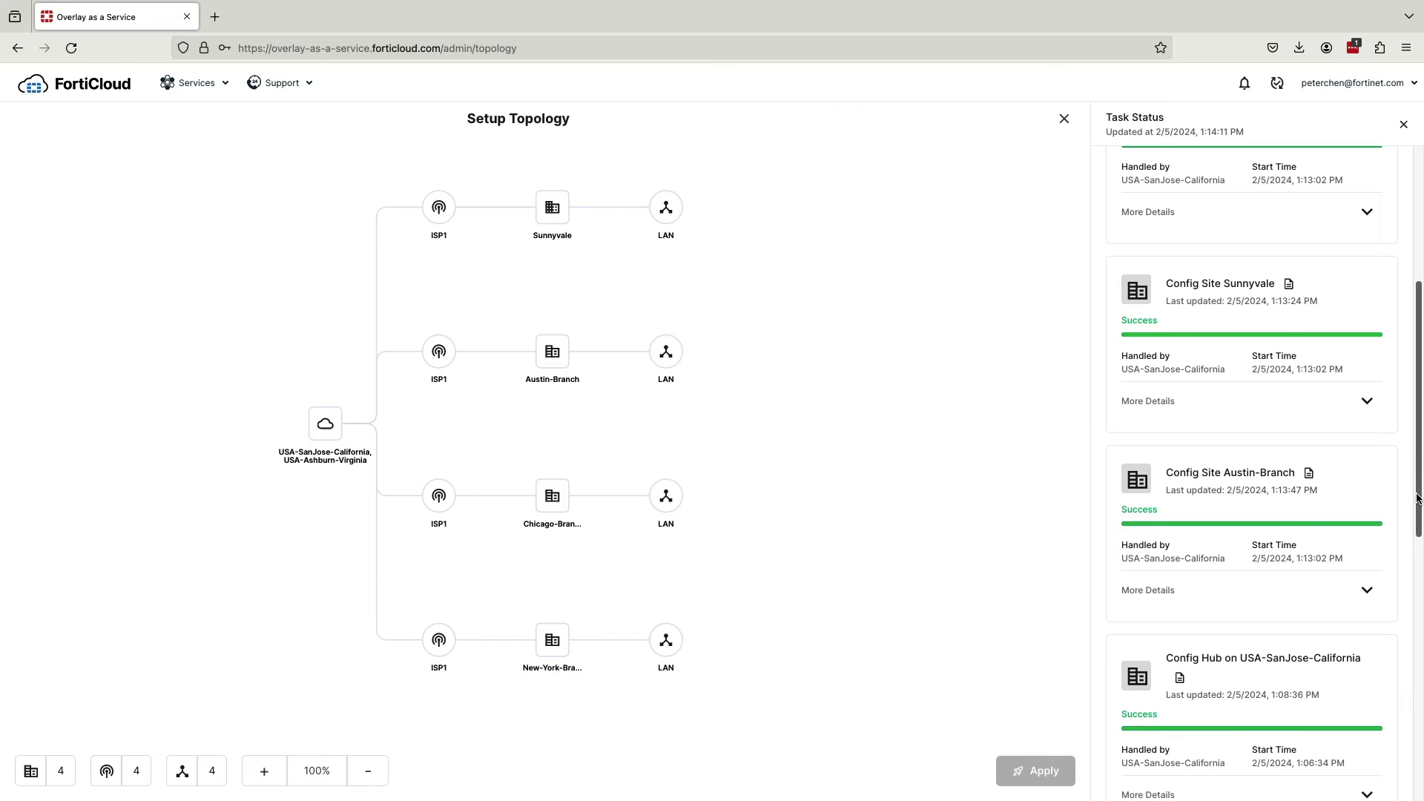
{"action": "left_click", "coordinate": [1403, 124]}
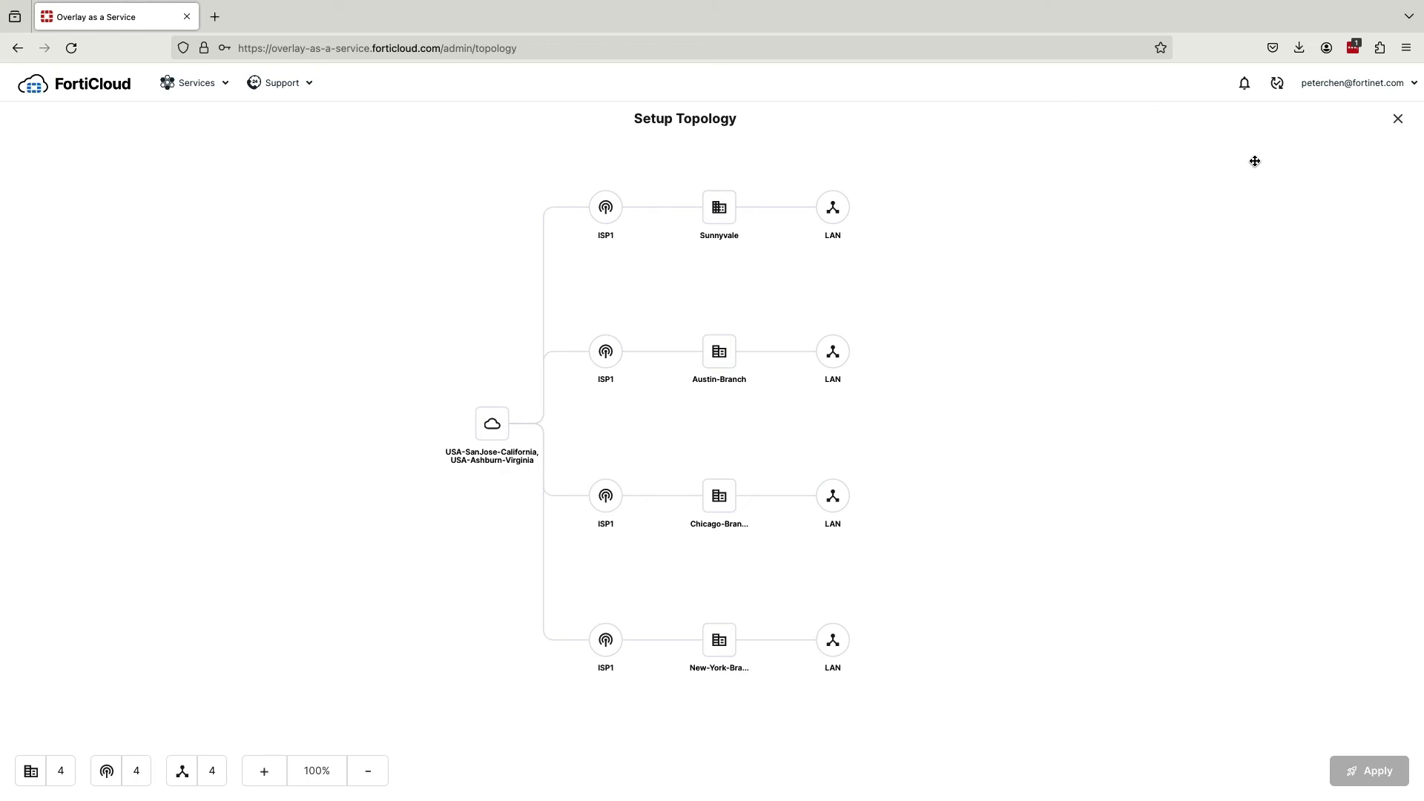
Leave Setup Topology and watch the Home overview until all four sites turn green
{"action": "left_click", "coordinate": [1399, 119]}
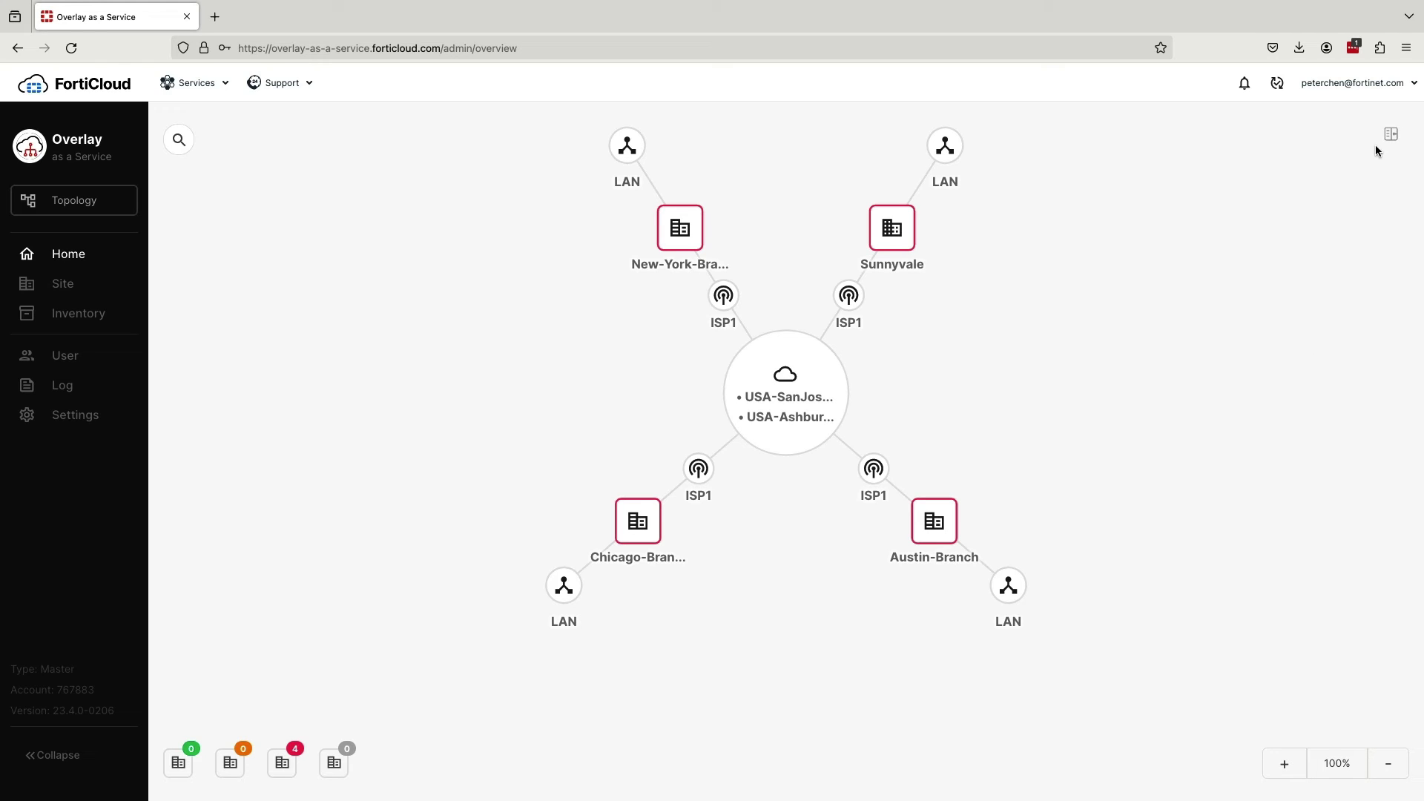
{"action": "mouse_move", "coordinate": [525, 615]}
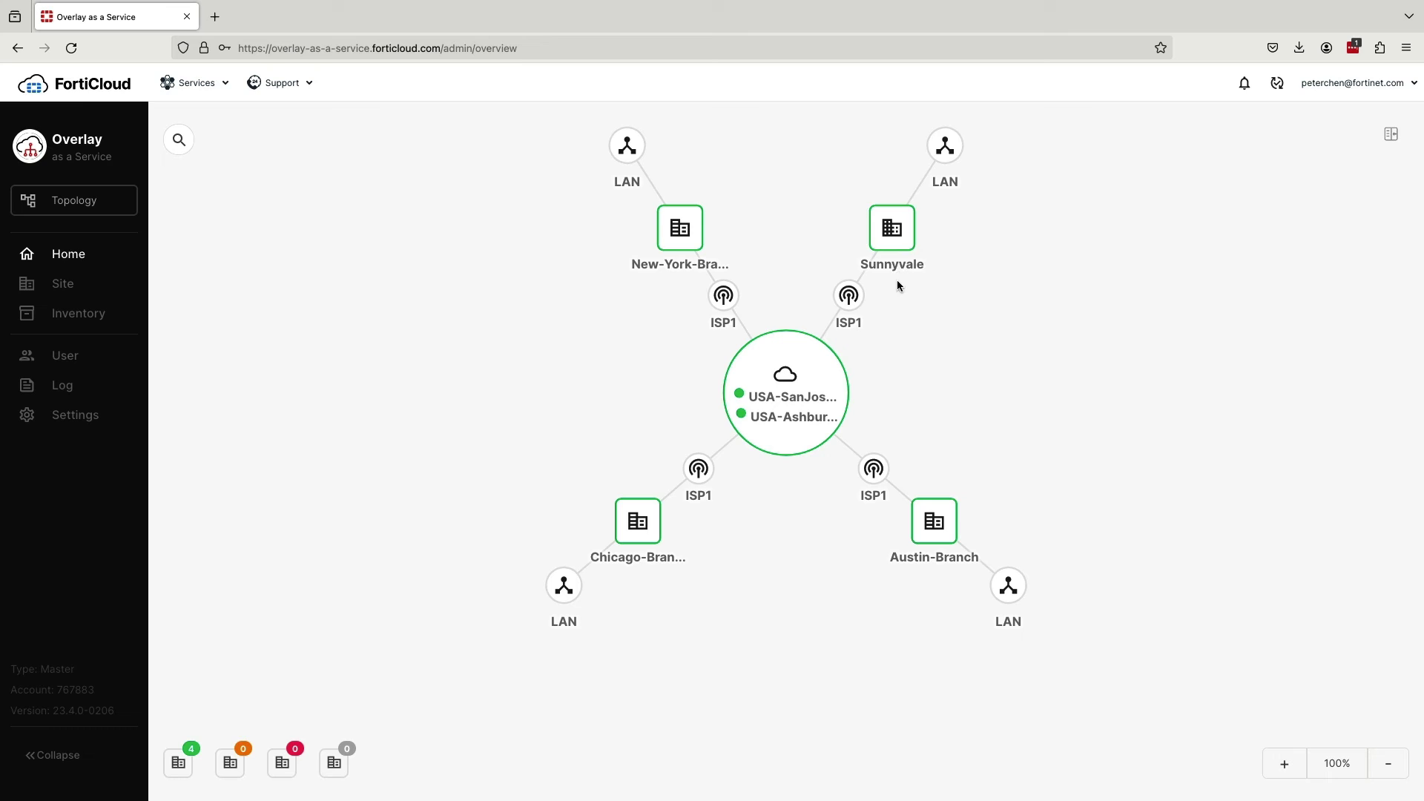
{"action": "left_click", "coordinate": [934, 520]}
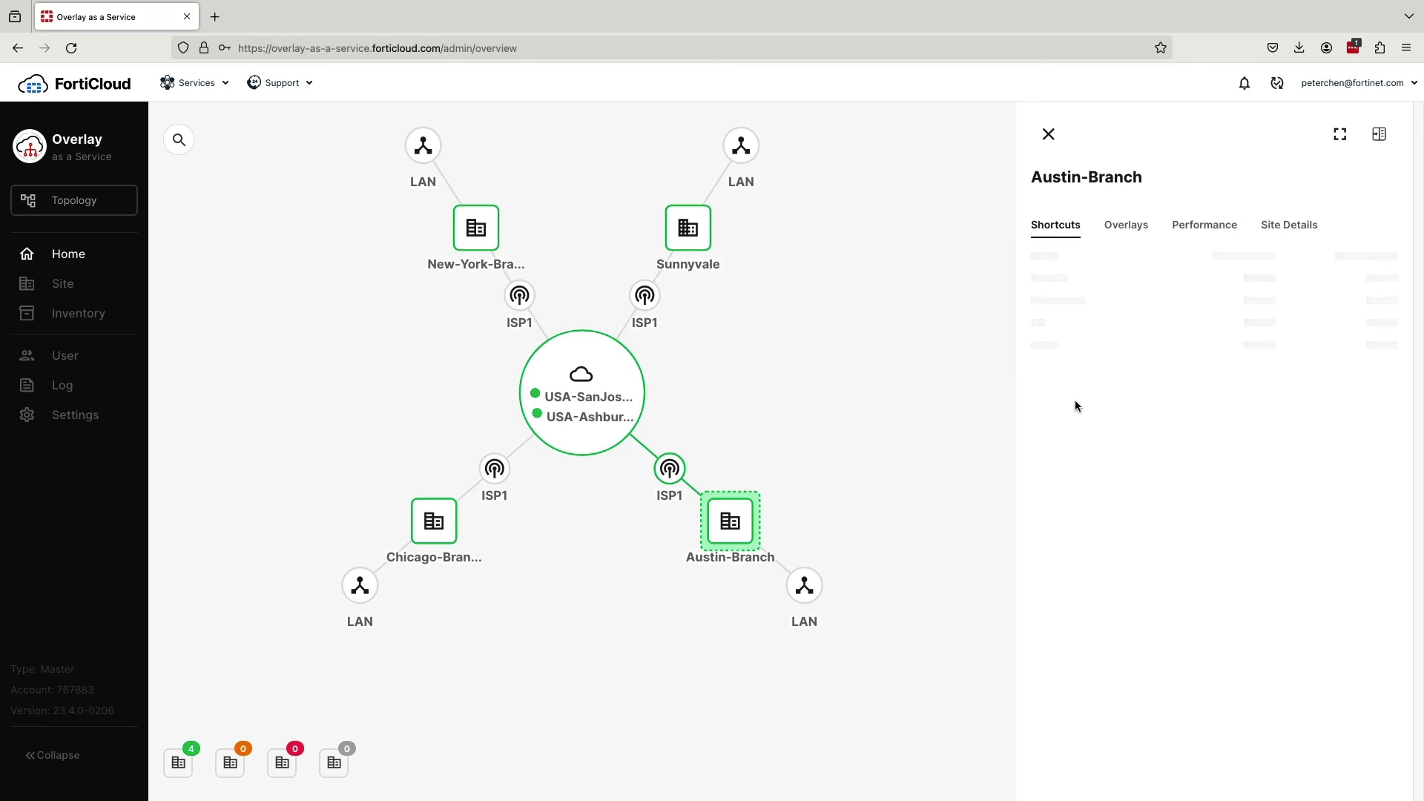
{"action": "left_click", "coordinate": [1120, 221]}
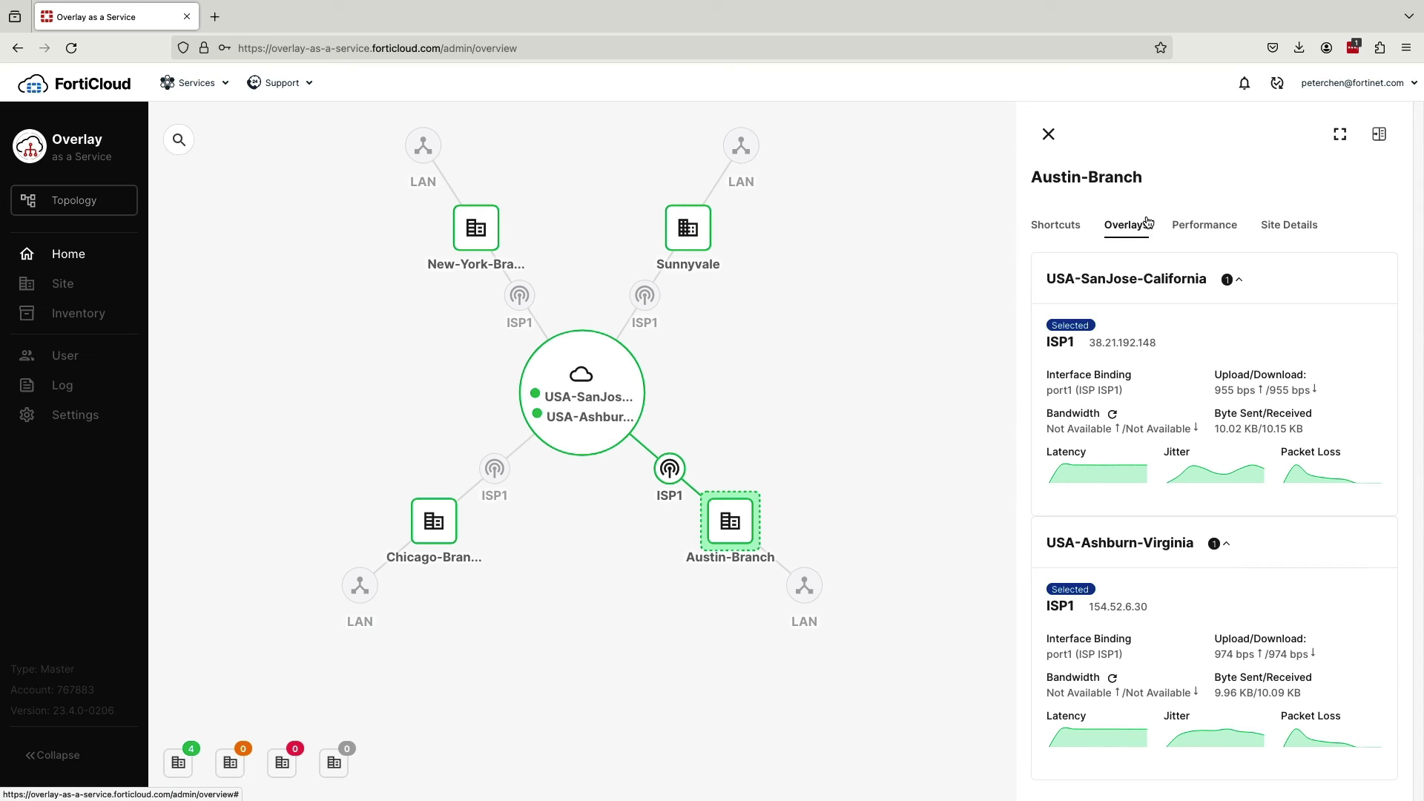
{"action": "left_click", "coordinate": [1177, 227]}
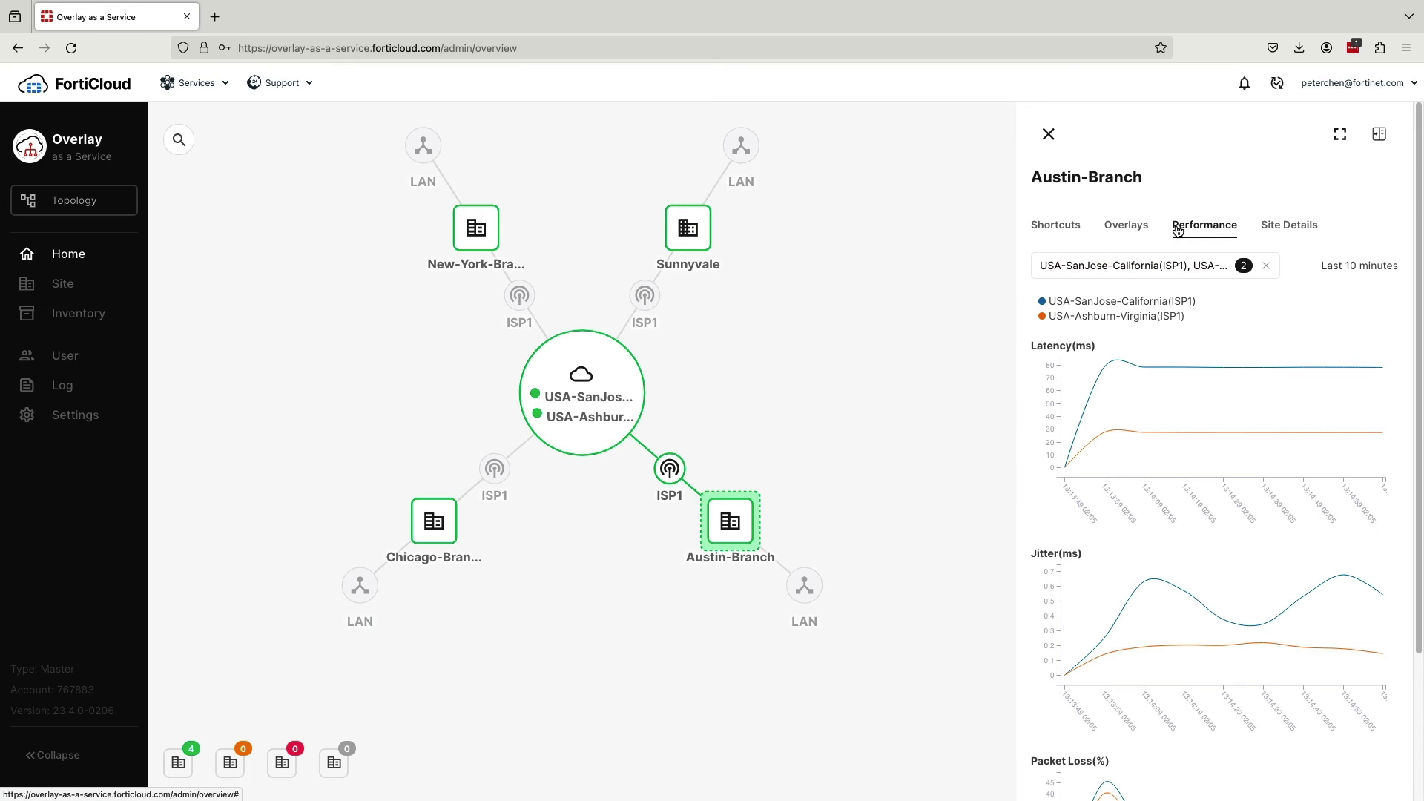
{"action": "left_click", "coordinate": [1295, 233]}
{"action": "left_click", "coordinate": [1056, 225]}
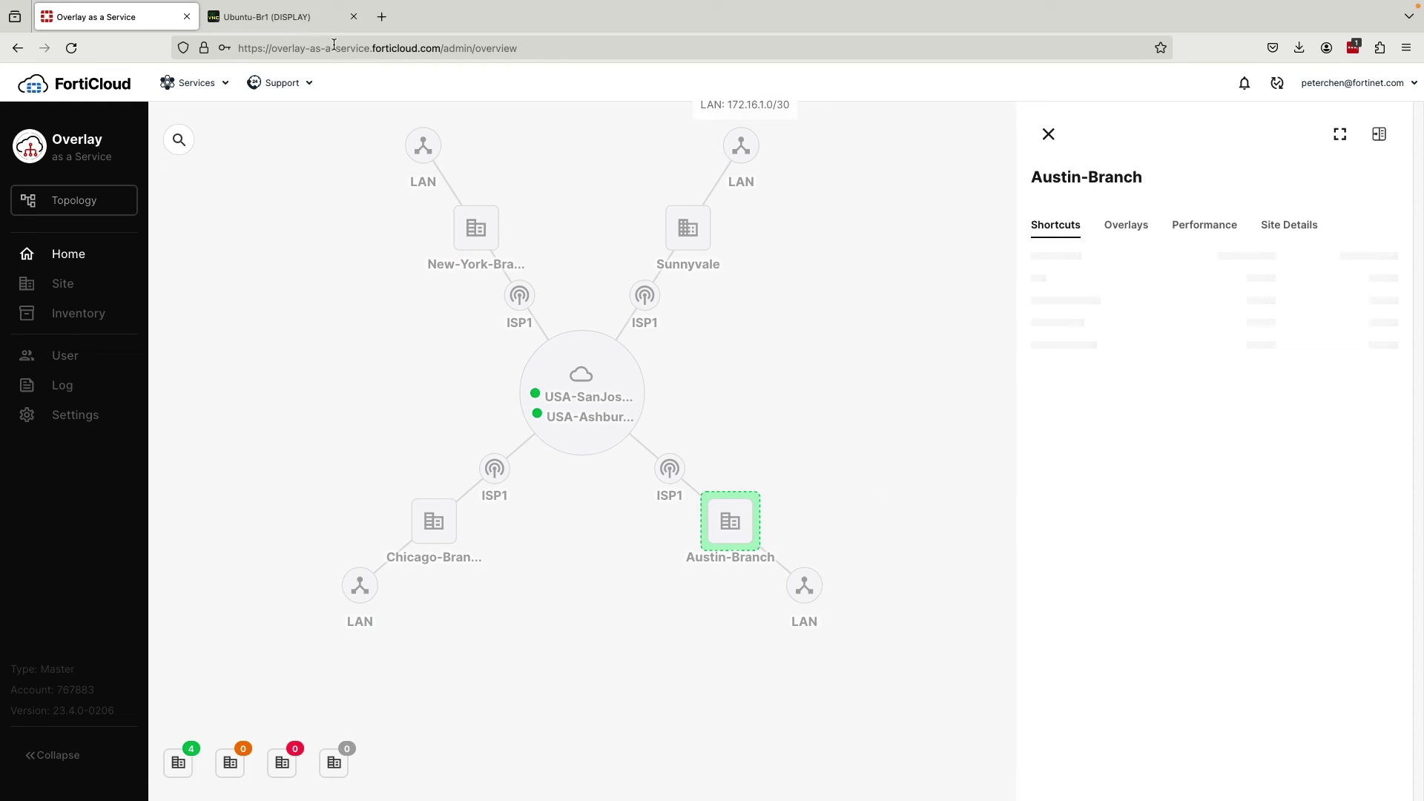
{"action": "left_click", "coordinate": [1049, 133]}
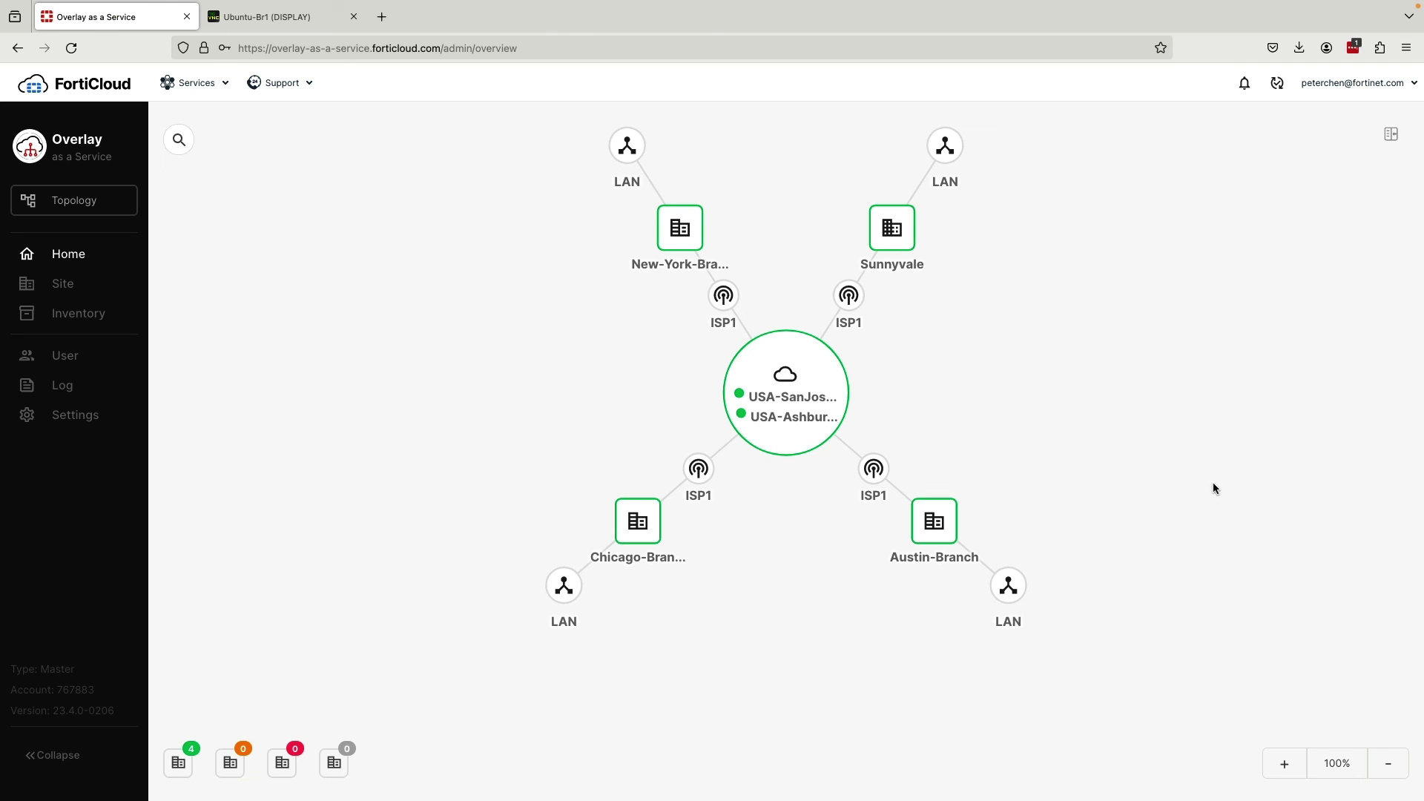
Run 'ping 10.1.3.1' in the Ubuntu-Br1 terminal
{"action": "left_click", "coordinate": [343, 17]}
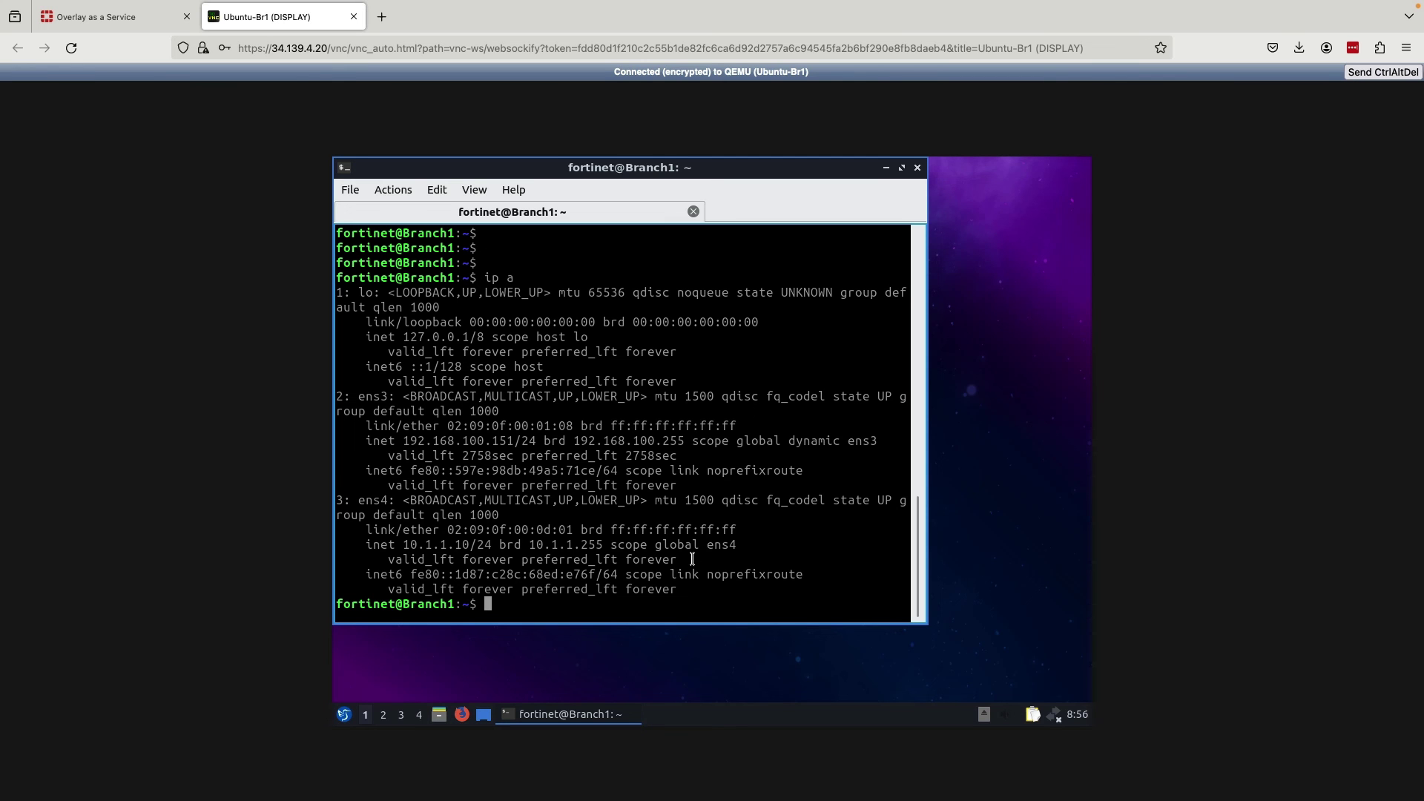
{"action": "type", "text": "ping 10.1.3.1"}
{"action": "key", "text": "Return"}
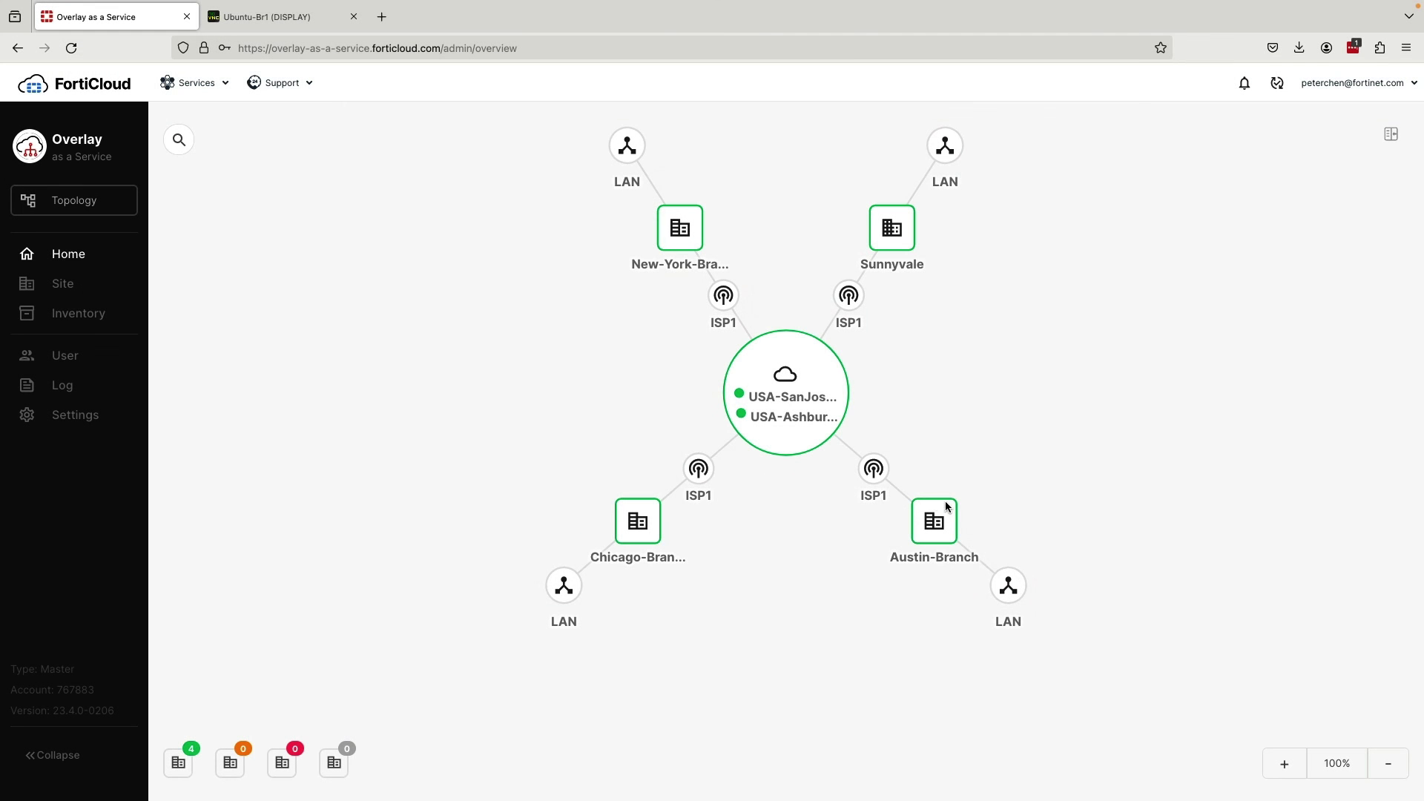
{"action": "left_click", "coordinate": [945, 519]}
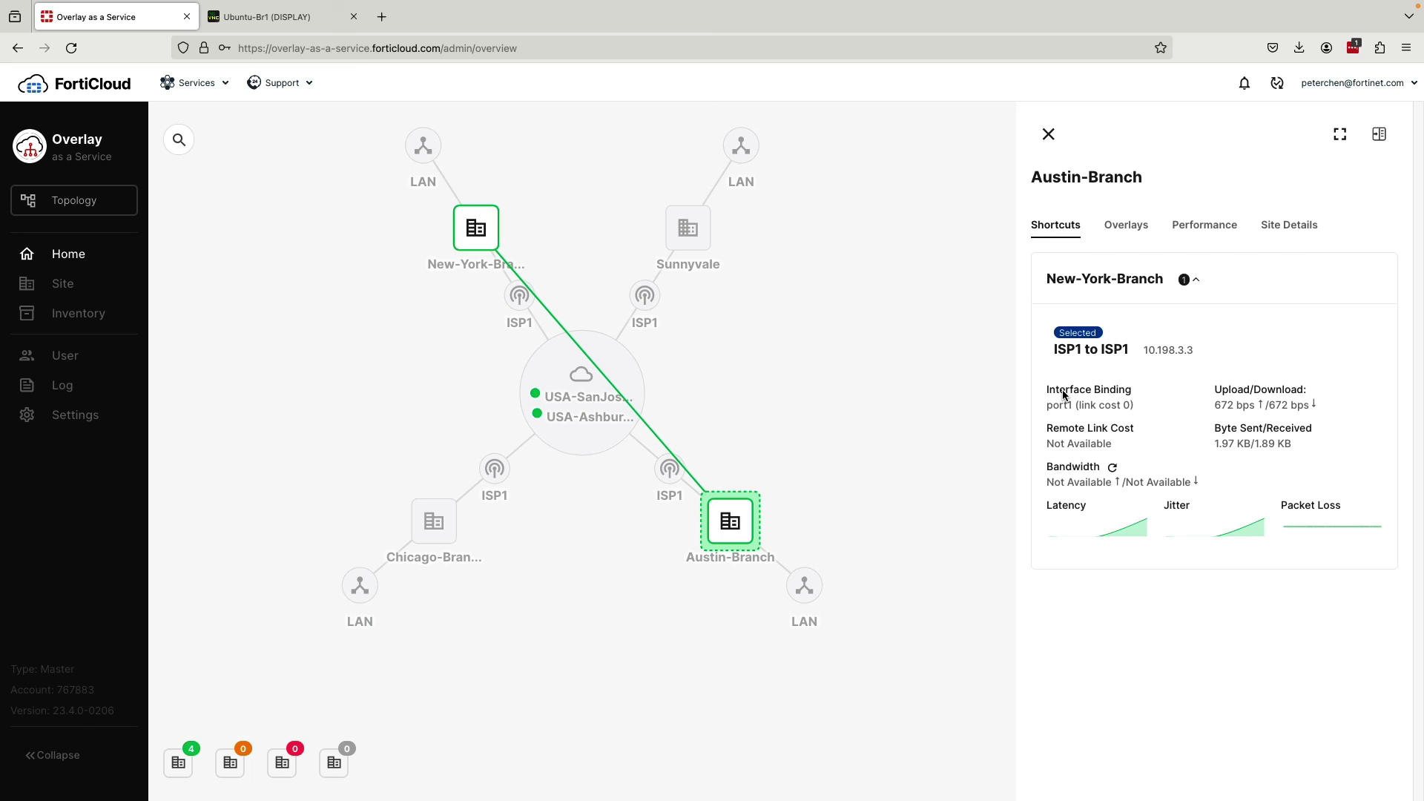
{"action": "mouse_move", "coordinate": [1047, 536]}
{"action": "left_click", "coordinate": [1046, 137]}
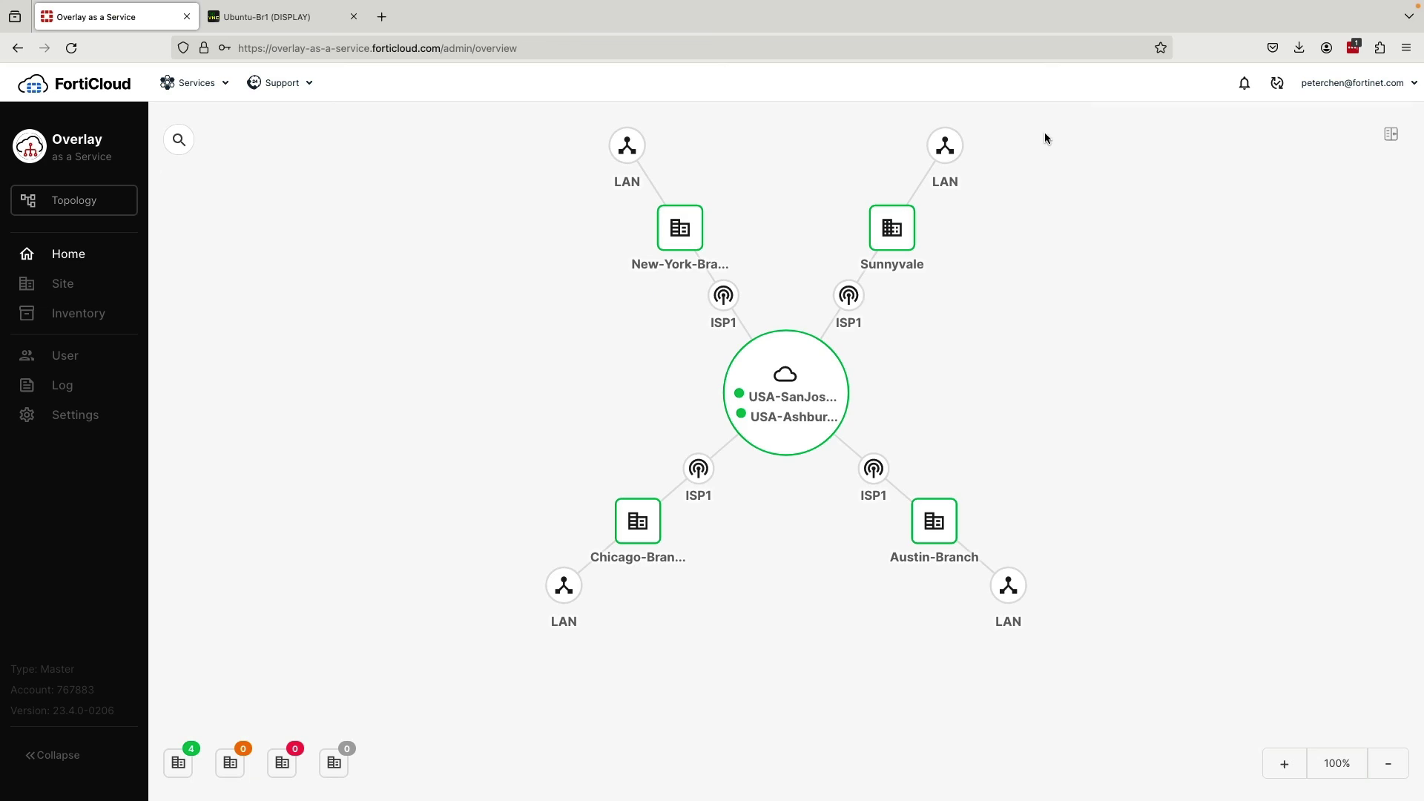